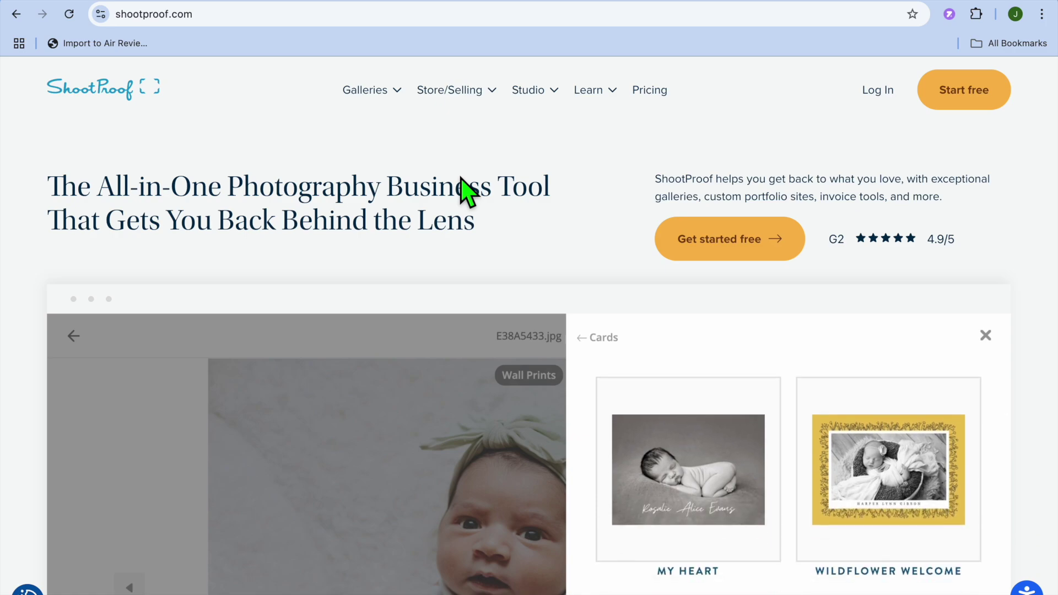
Browse the Store/Selling and Studio feature menus on shootproof.com
click(478, 94)
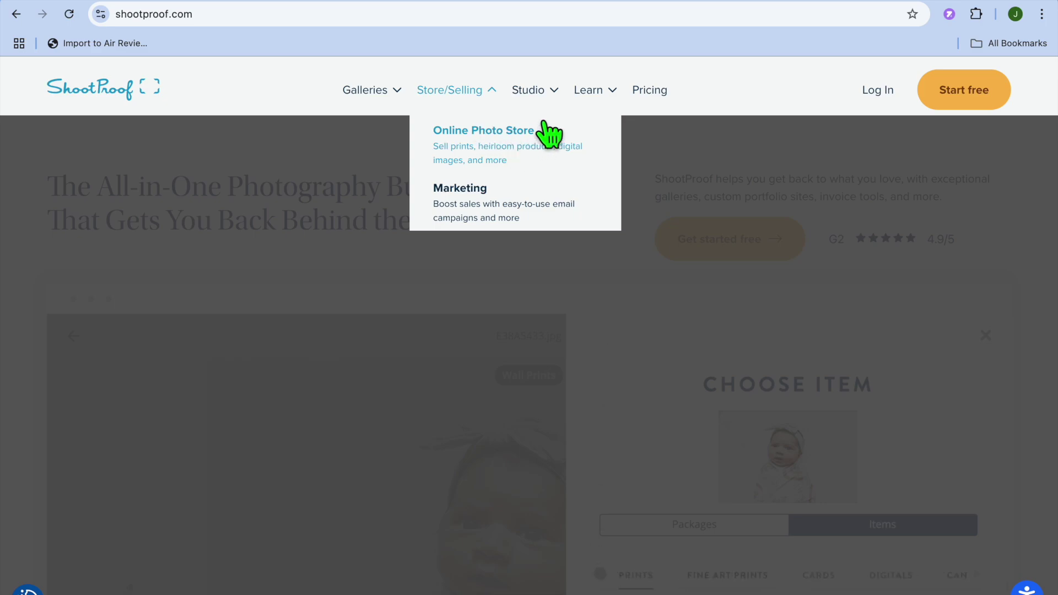
click(551, 92)
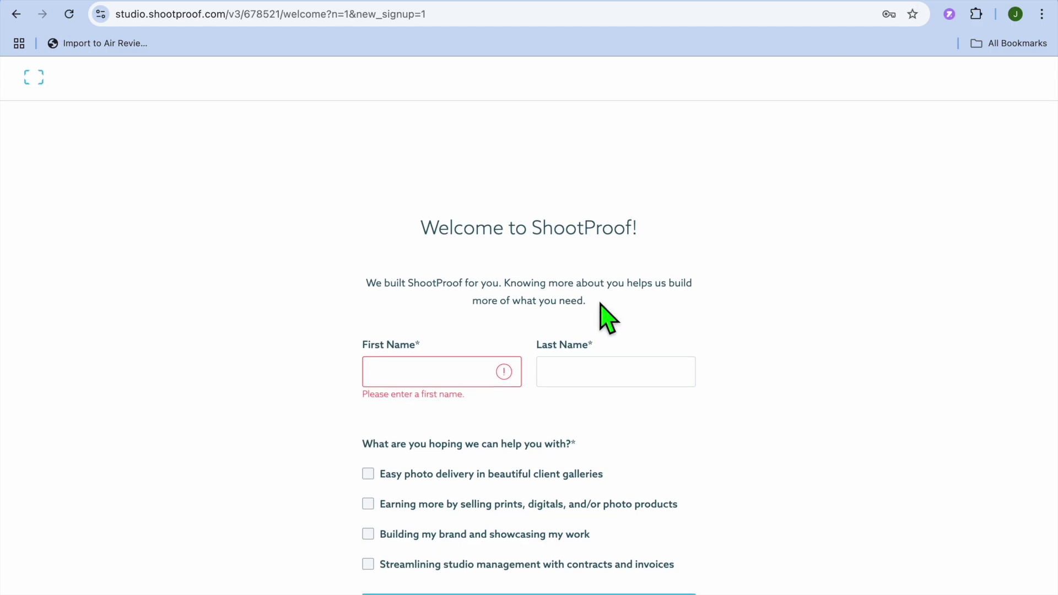
Autofill first and last name, tick selling prints and gallery delivery goals, and submit
click(420, 382)
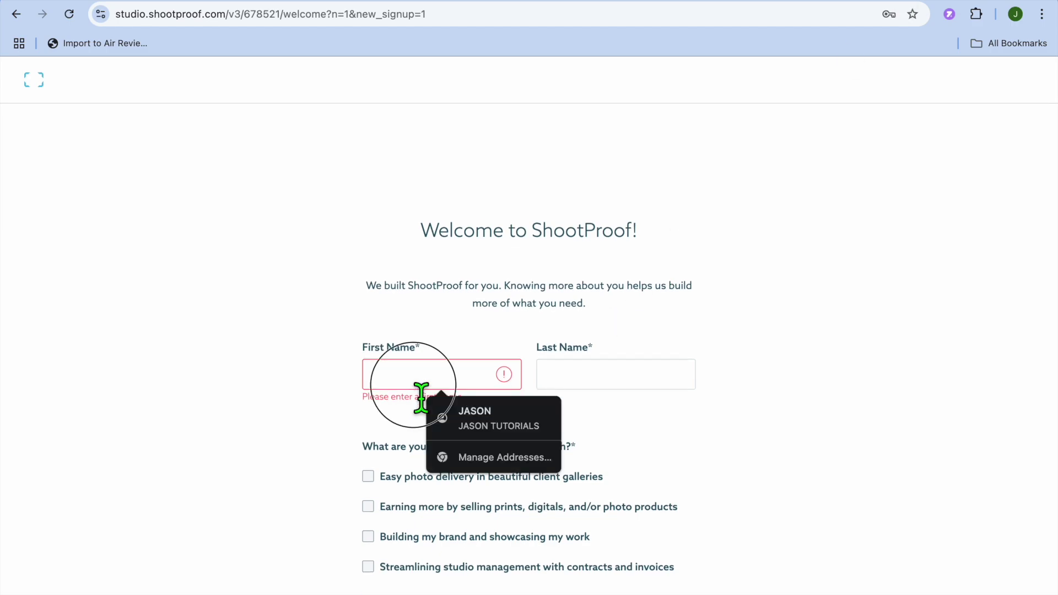
click(511, 419)
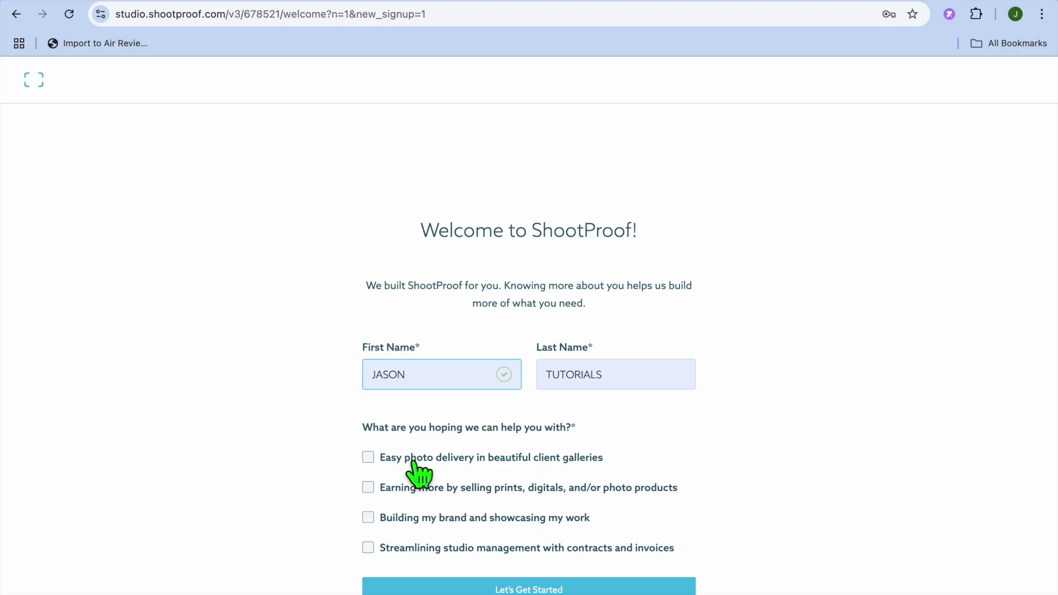
click(367, 488)
click(368, 458)
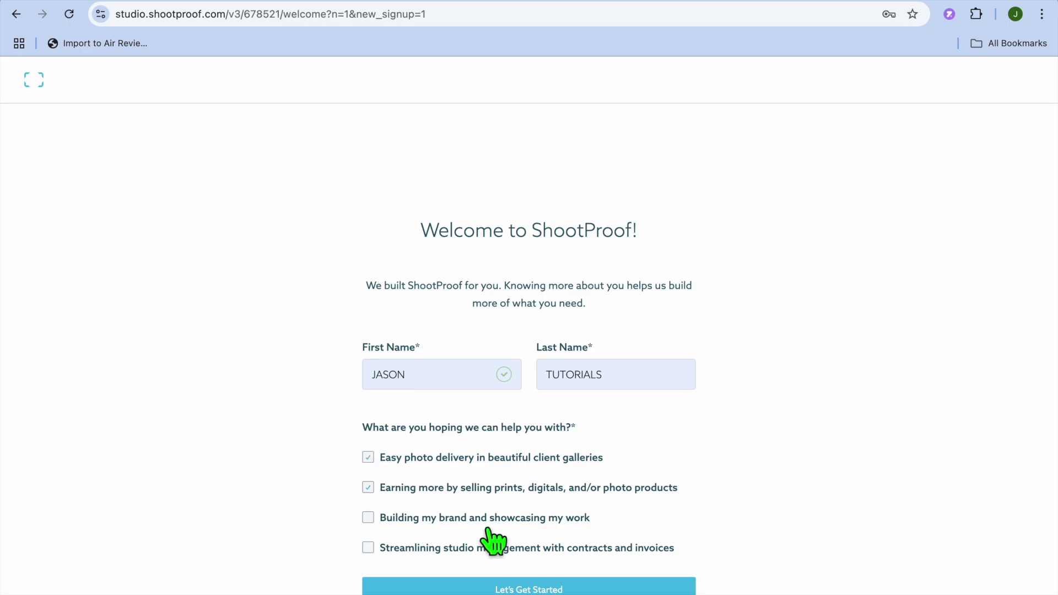
click(544, 590)
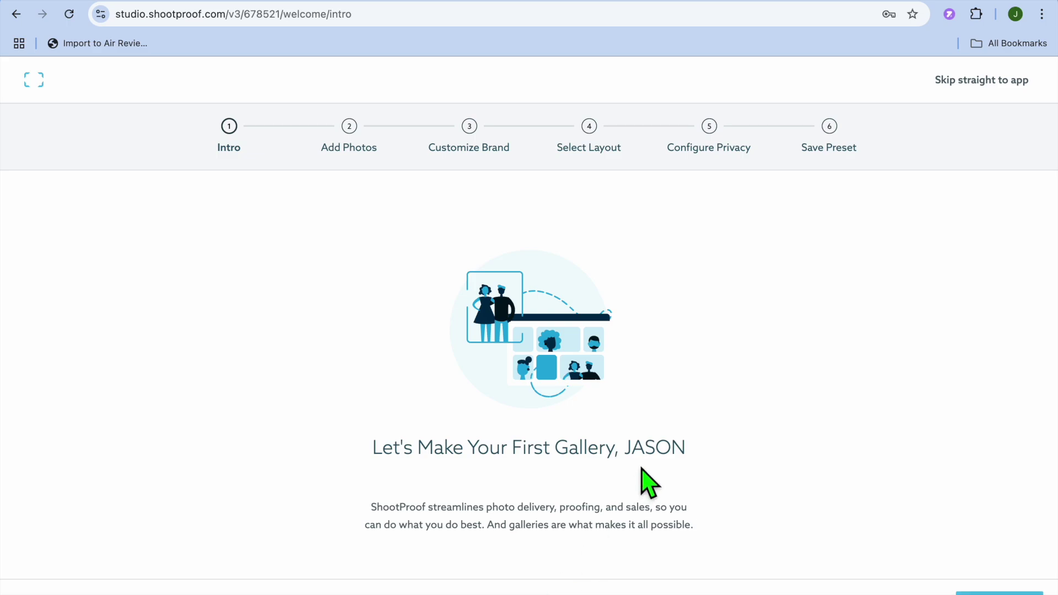
Skip past the Intro and load the sample photo set into the first gallery
scroll(643, 480, down, 2)
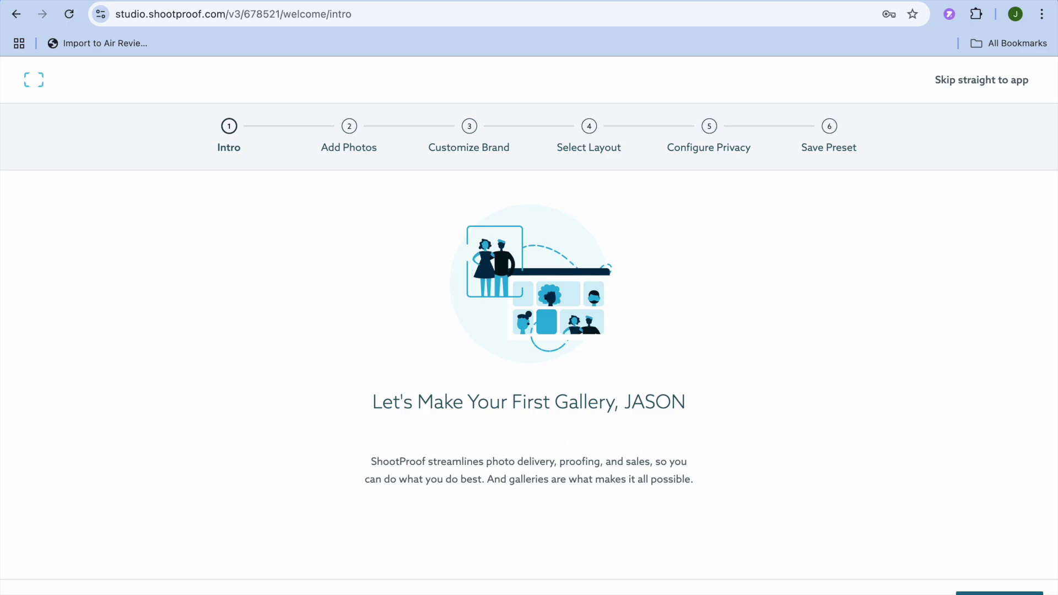
click(999, 592)
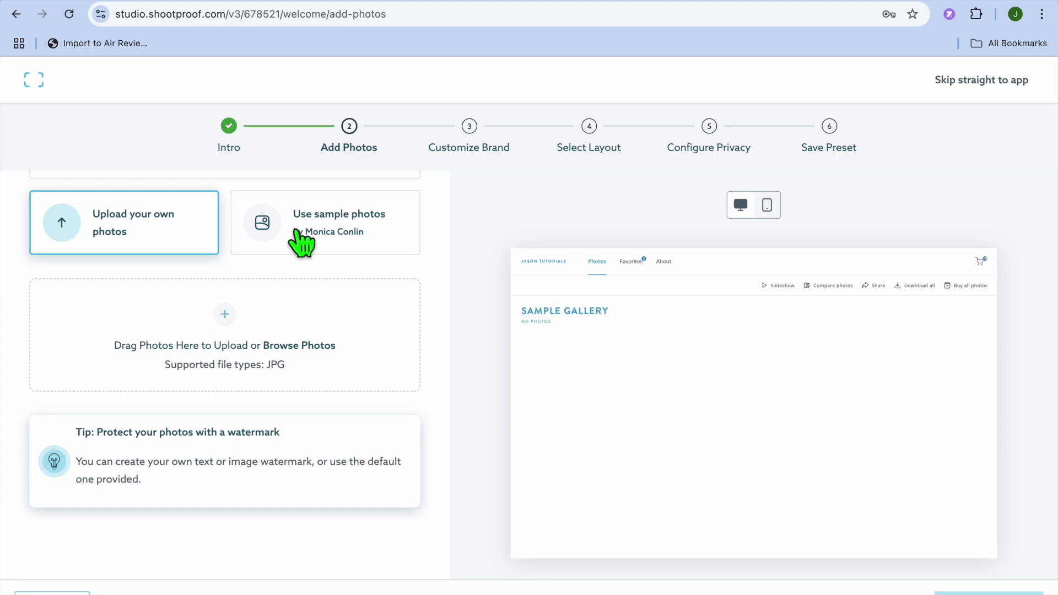
click(317, 223)
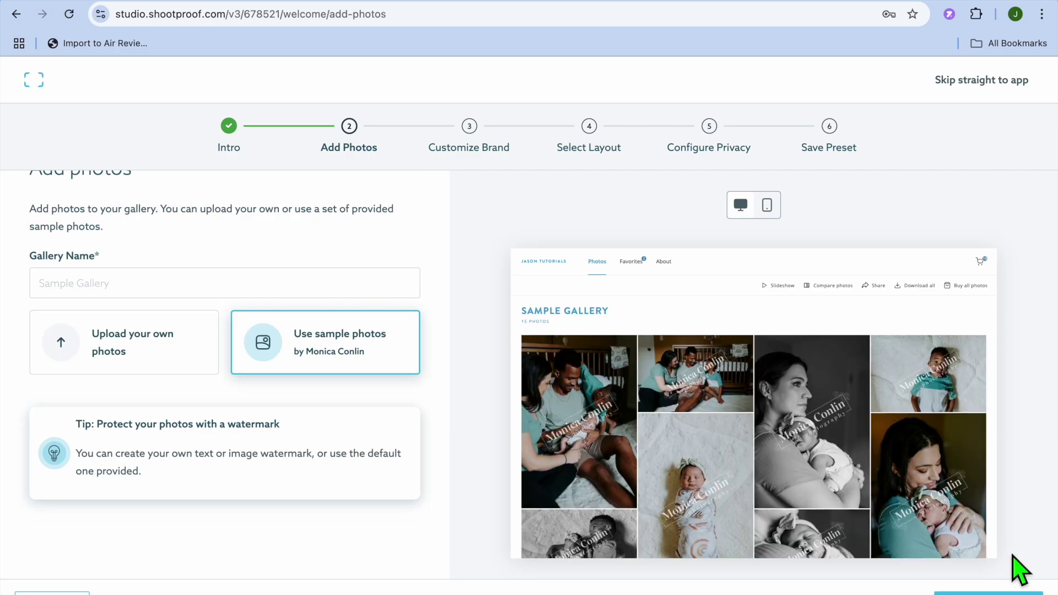
click(986, 593)
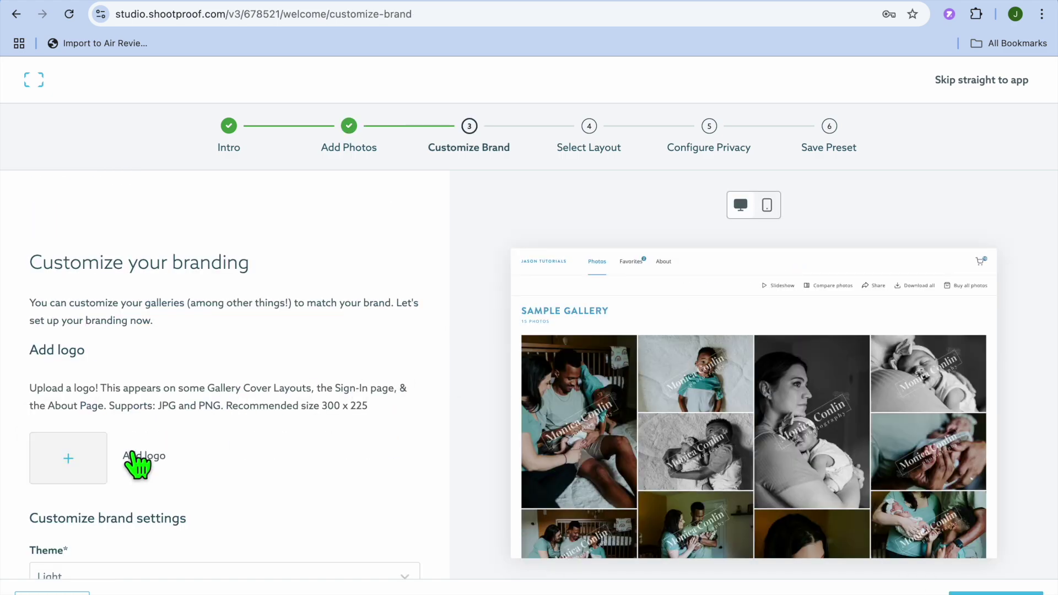
Upload Anything.JPG as the gallery logo
scroll(132, 460, down, 2)
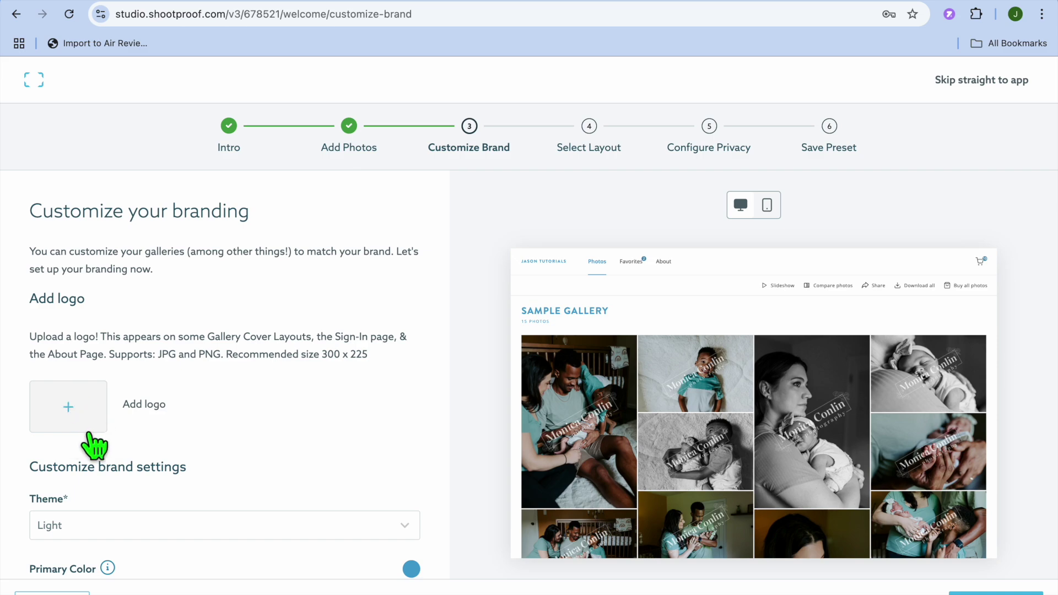
scroll(241, 421, down, 5)
scroll(241, 421, down, 2)
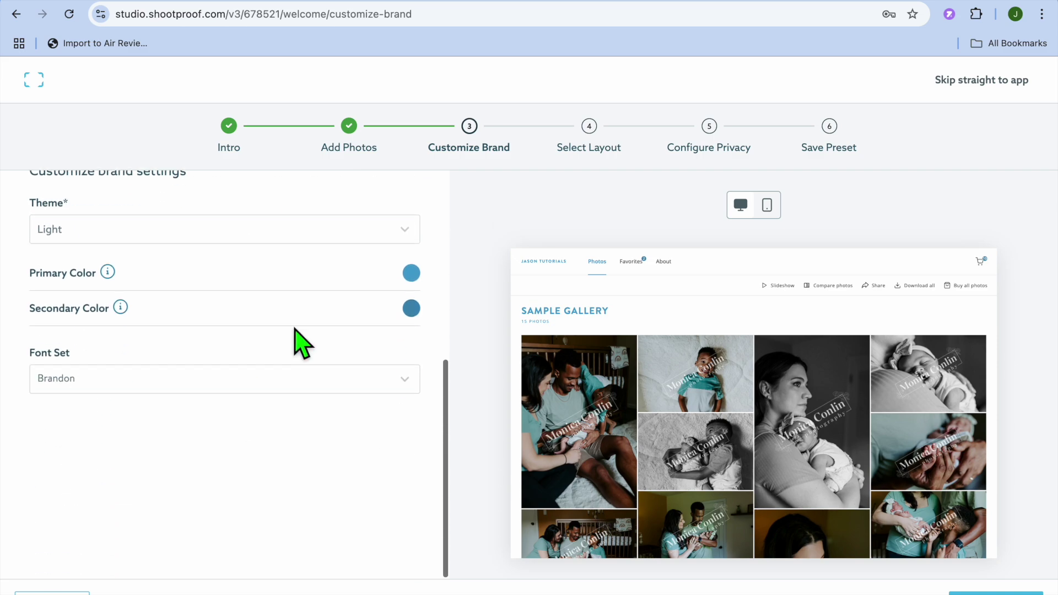
scroll(359, 282, up, 8)
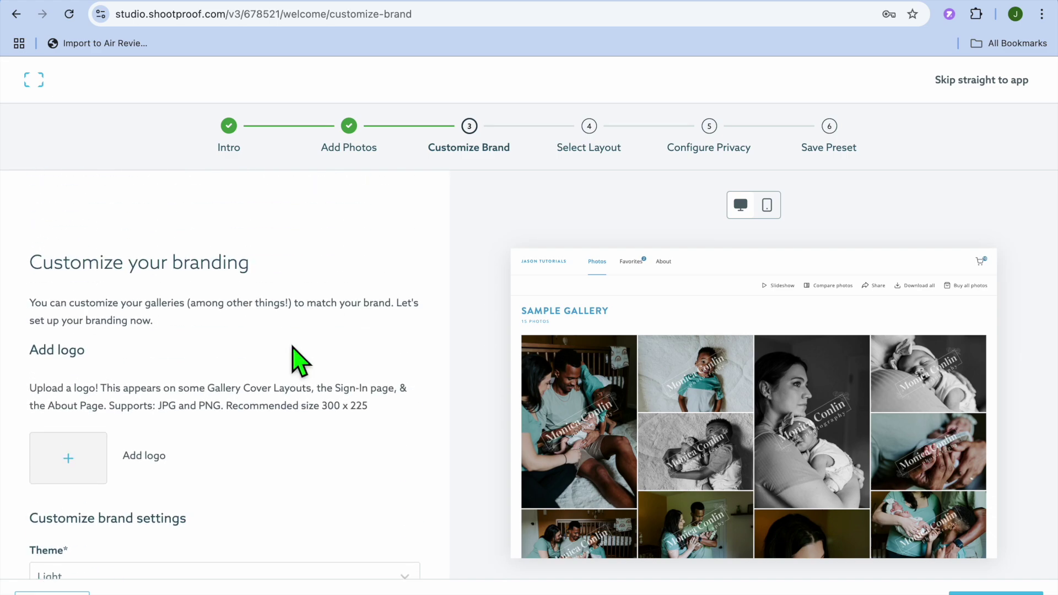
click(88, 457)
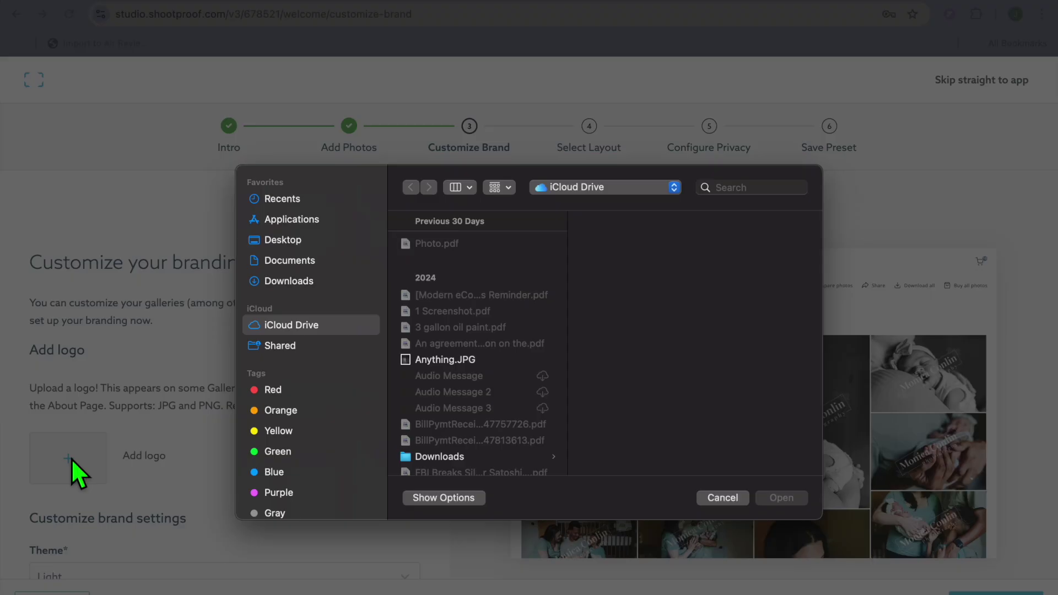
click(443, 360)
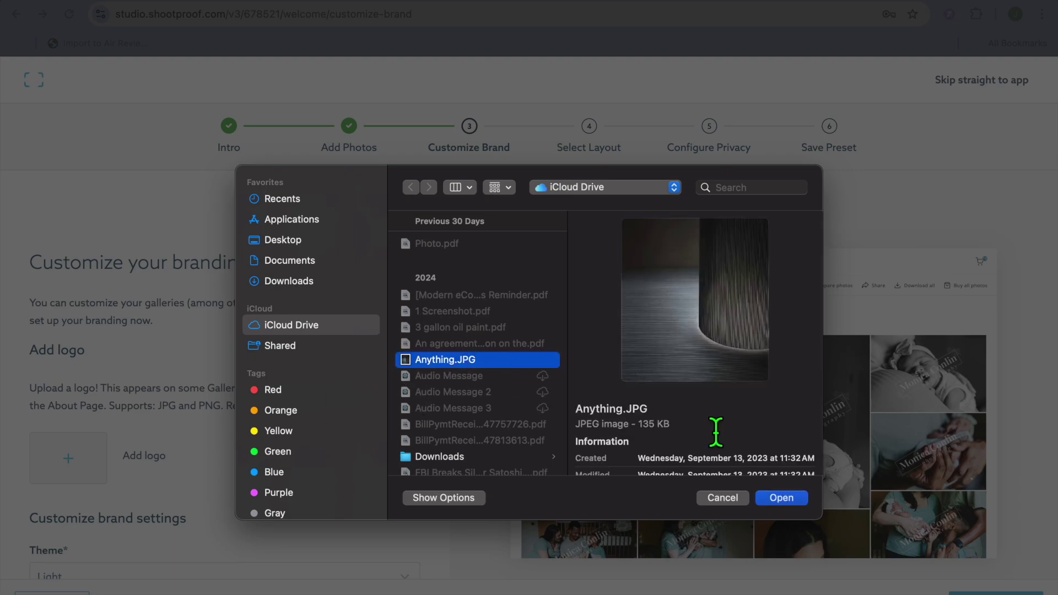
click(789, 497)
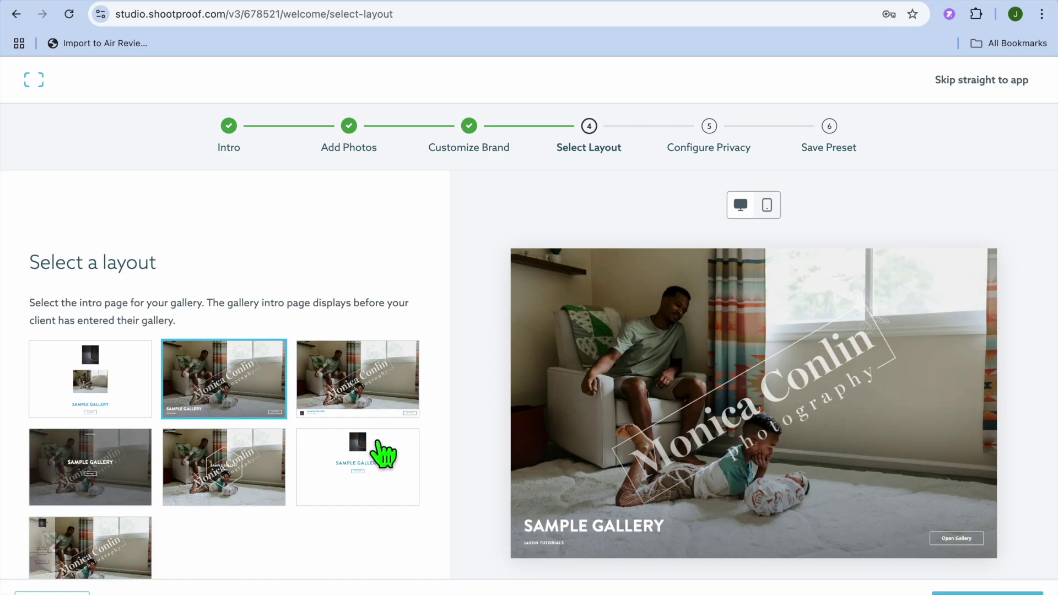
Preview the intro layouts and pick the full-photo layout with the title along the bottom
click(85, 383)
click(346, 392)
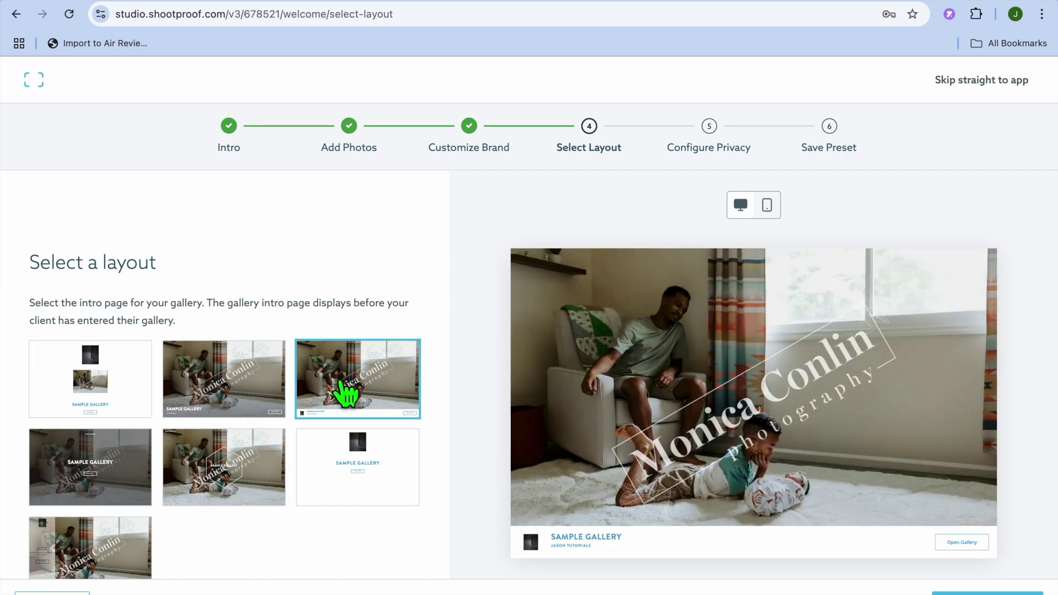
click(387, 484)
click(224, 478)
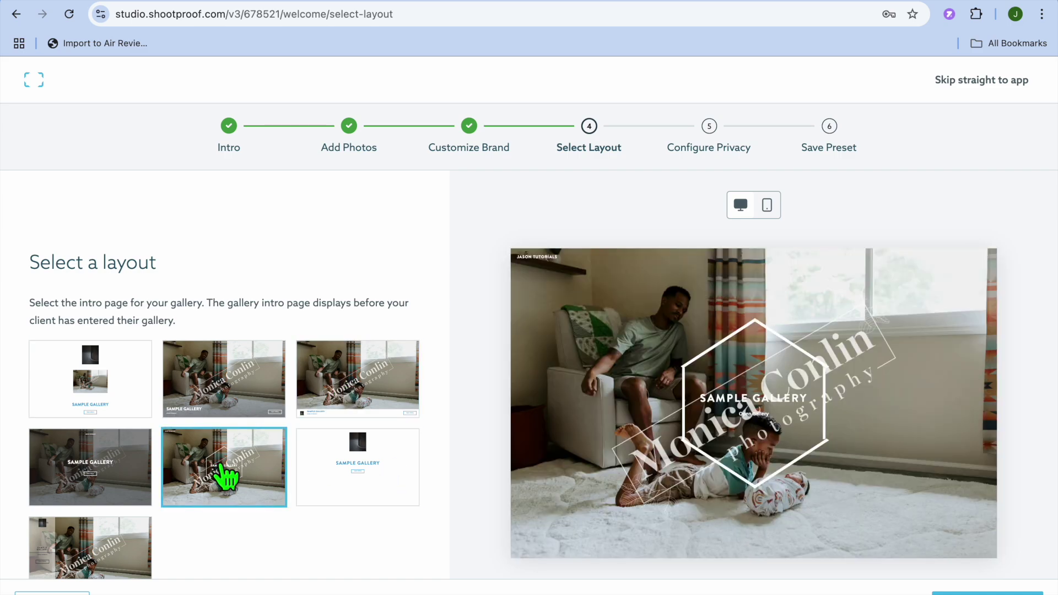
click(103, 480)
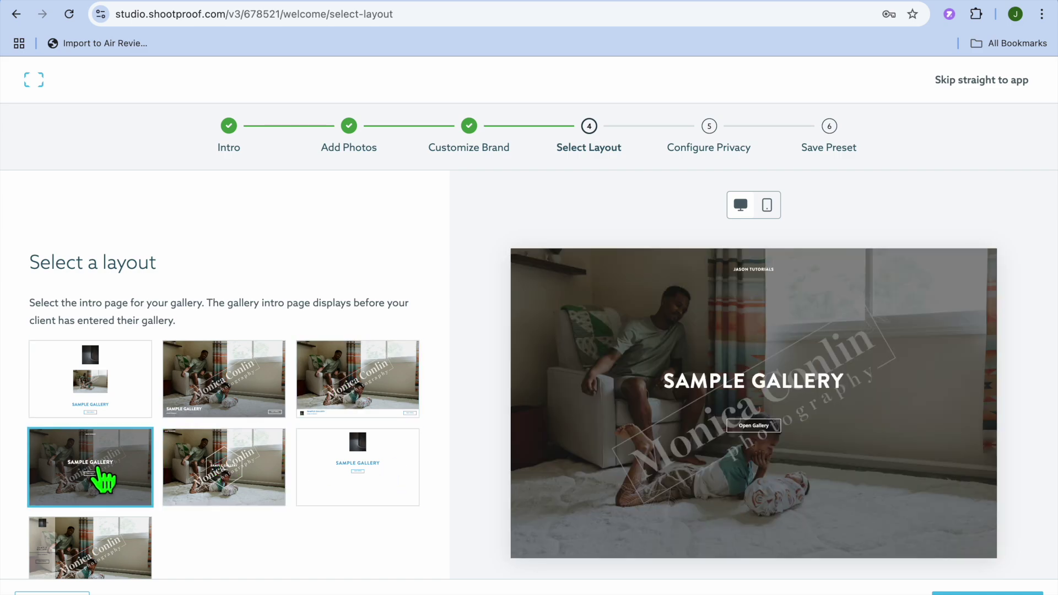
click(90, 556)
click(209, 400)
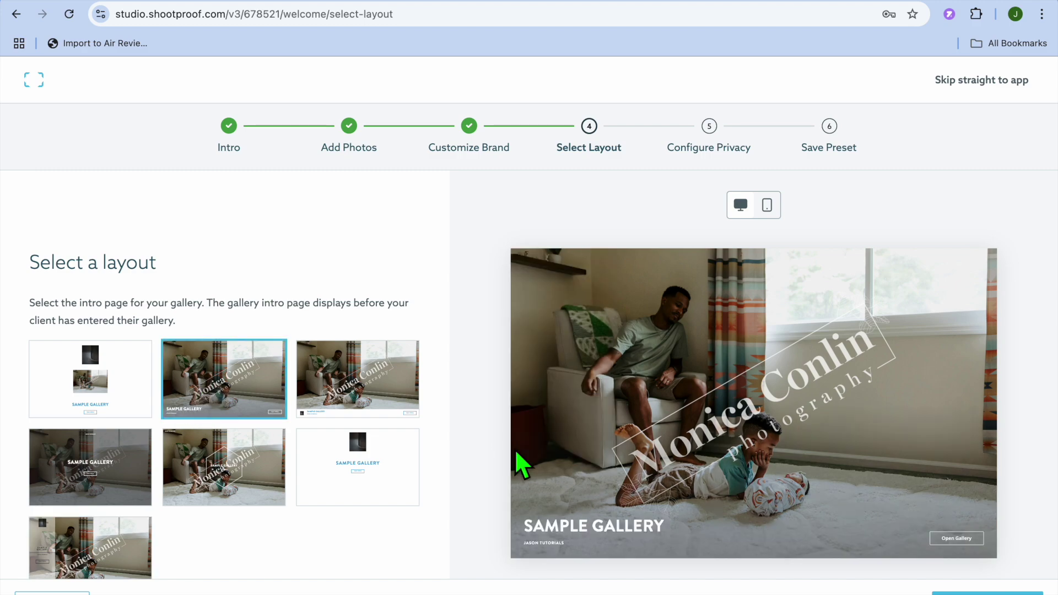
click(974, 592)
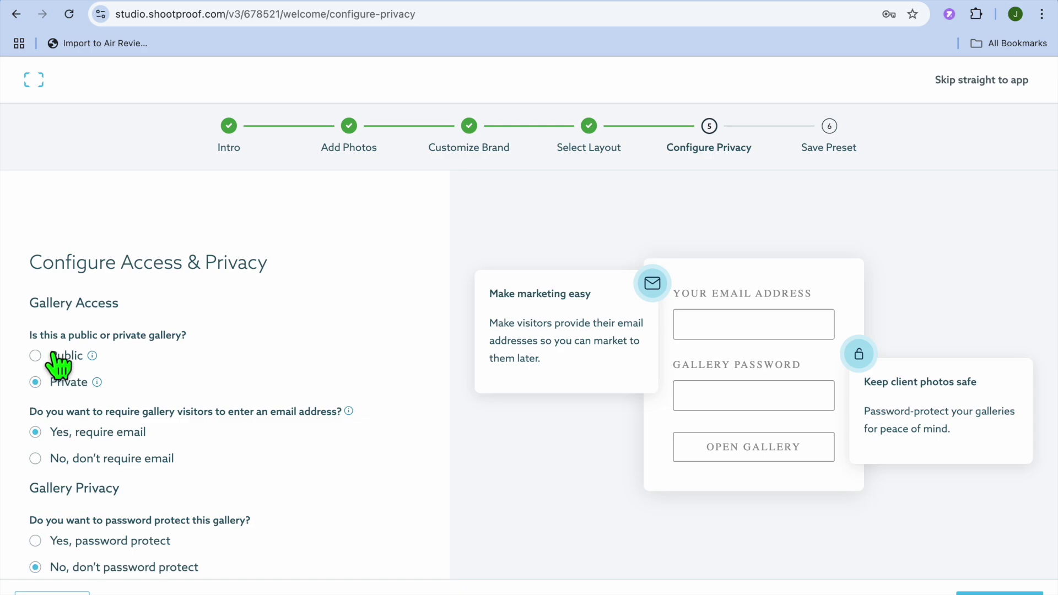
Set Gallery Access to Public, keeping visitor email required and no password
click(93, 358)
click(96, 386)
mouse_move(92, 357)
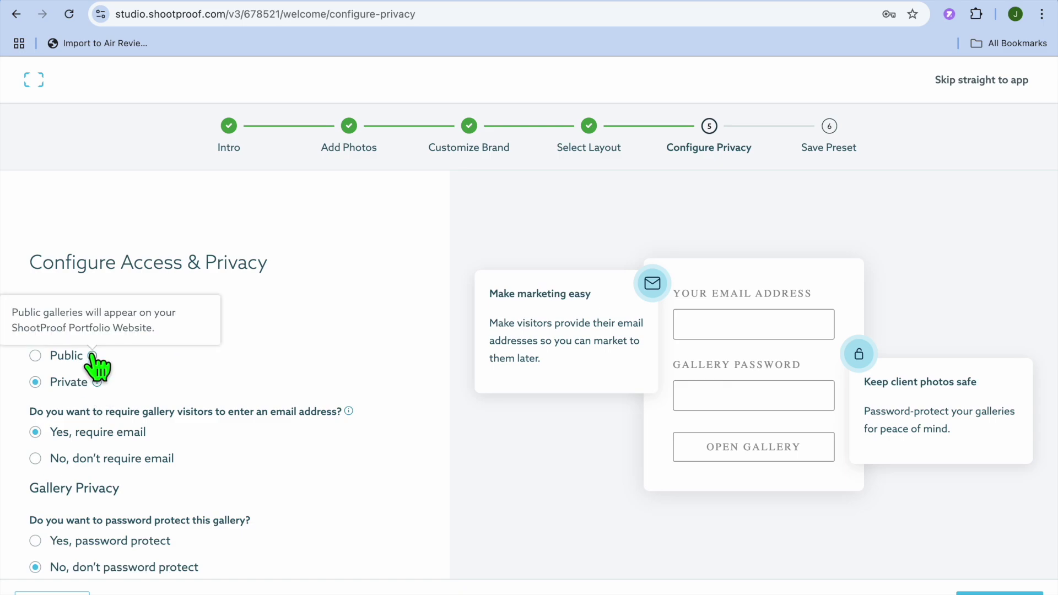
mouse_move(97, 384)
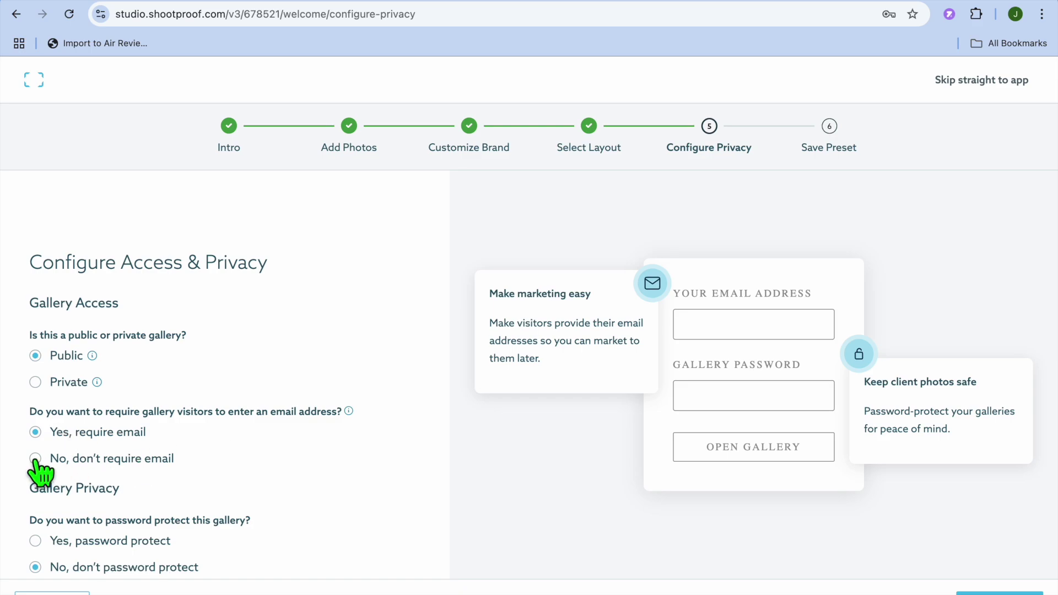
scroll(135, 498, down, 4)
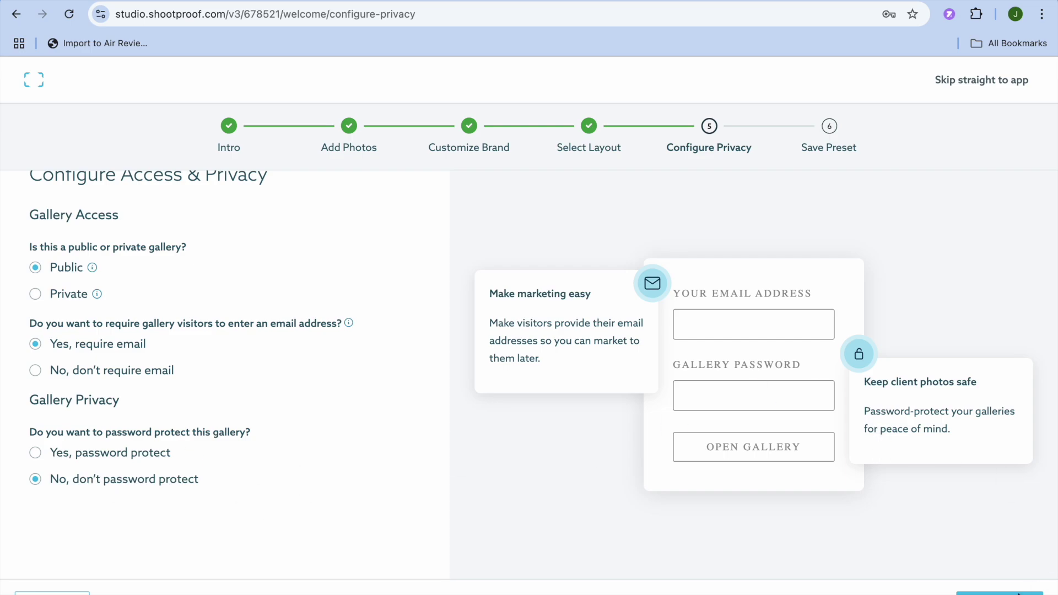
click(999, 593)
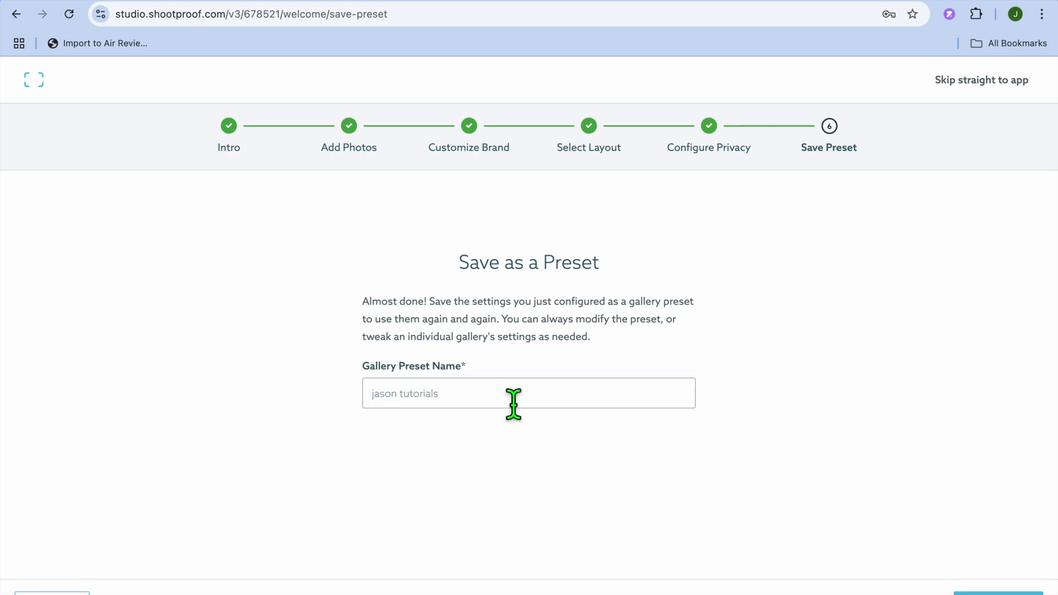
Accept the suggested preset name and launch the client preview of the finished gallery
click(496, 395)
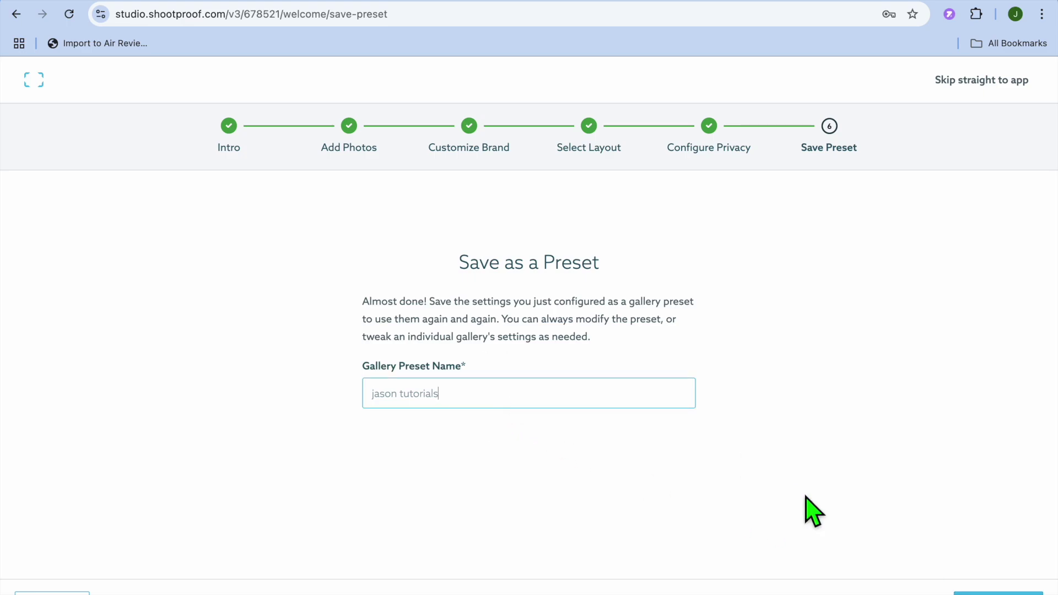
click(999, 592)
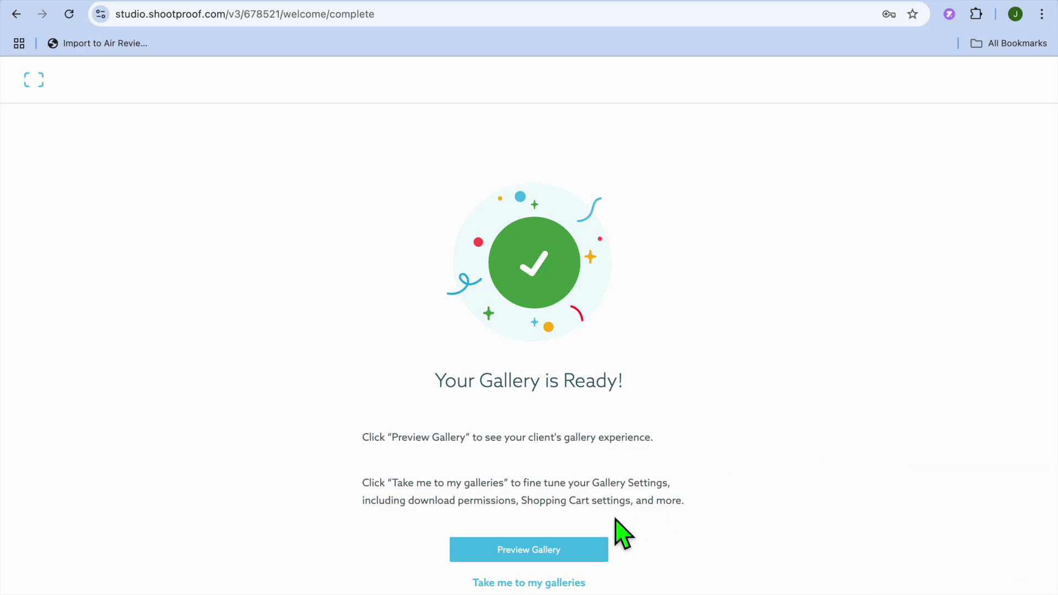
click(570, 552)
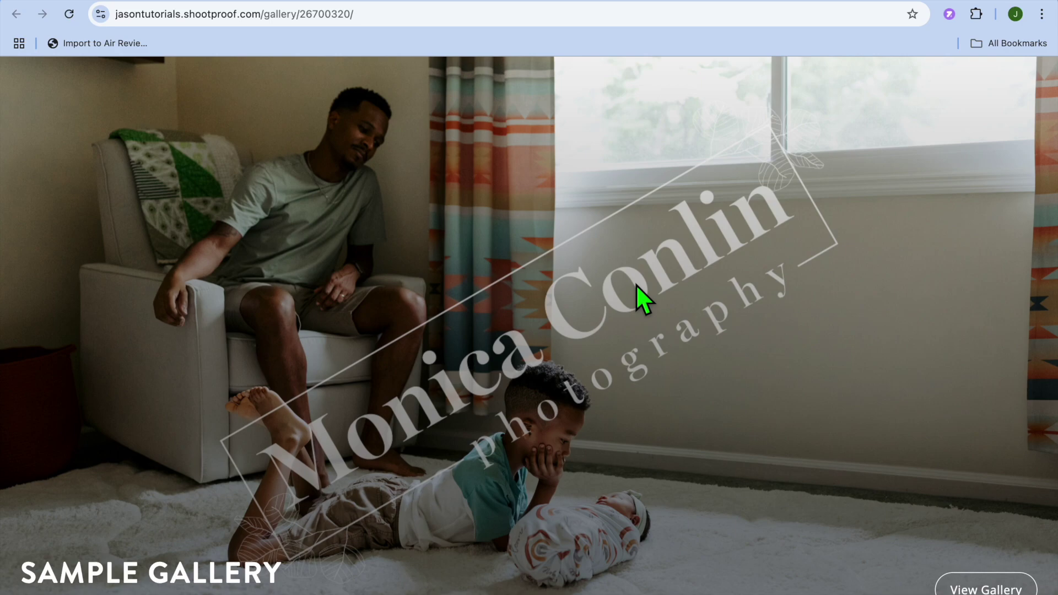
Enter the client gallery using the visitor's saved e-mail address
click(997, 588)
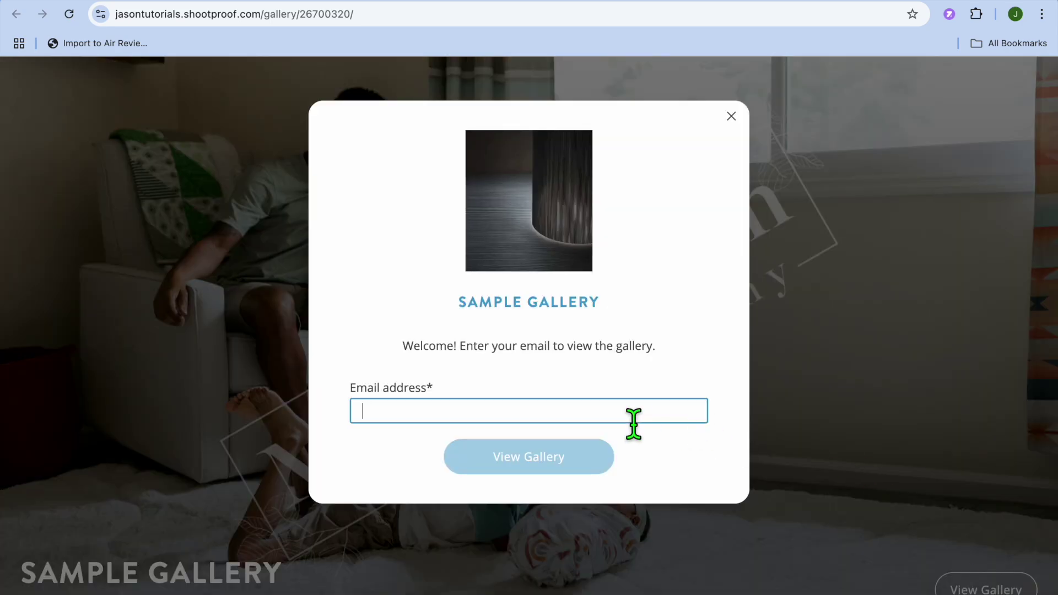
click(634, 424)
click(550, 447)
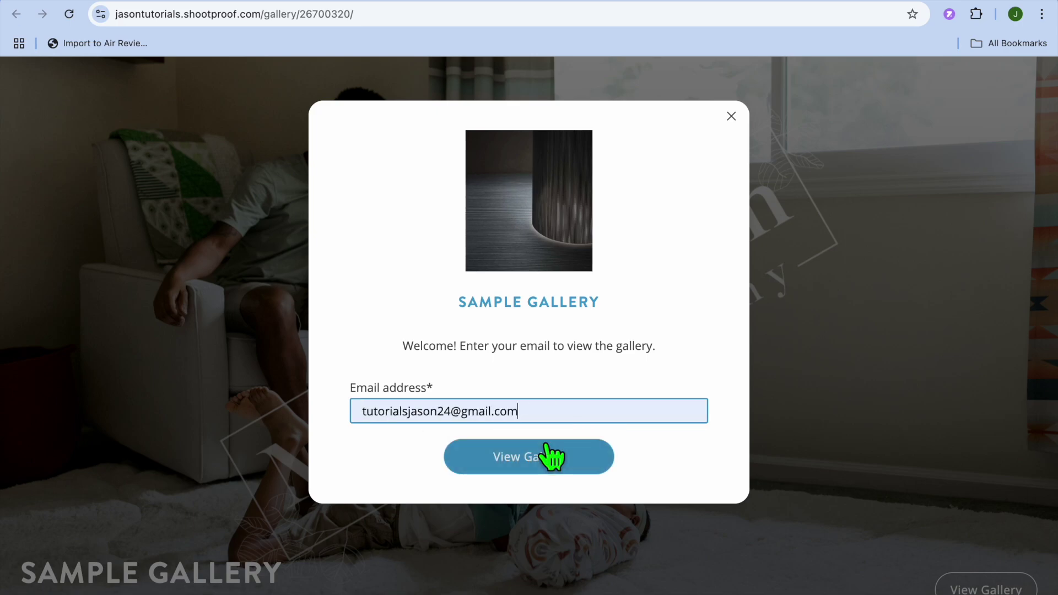
click(585, 457)
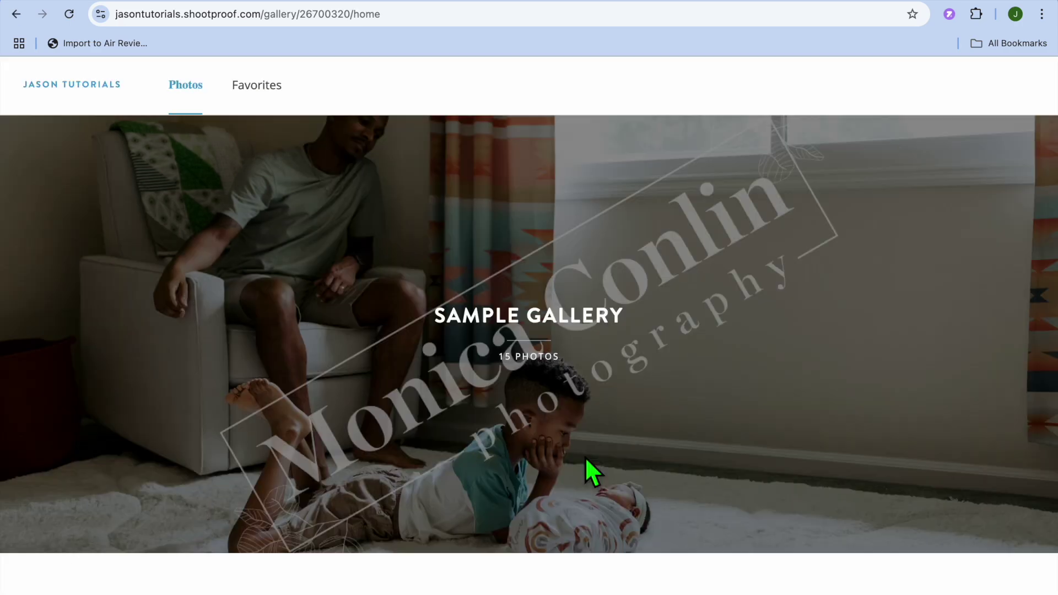
Scroll through the 15 sample photos, then return to the studio's All Galleries list
scroll(590, 470, down, 8)
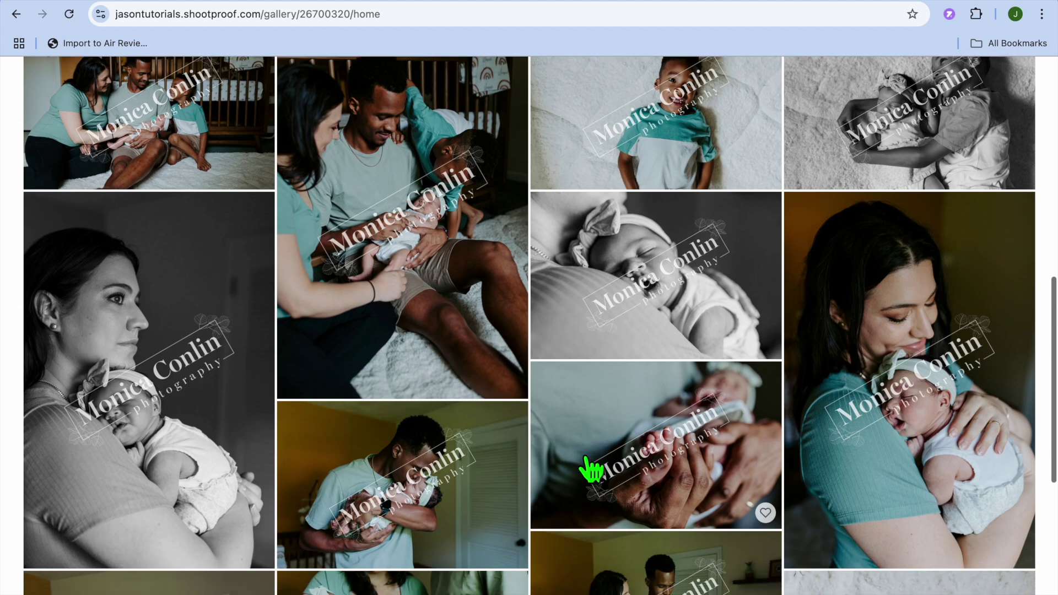
scroll(591, 470, up, 5)
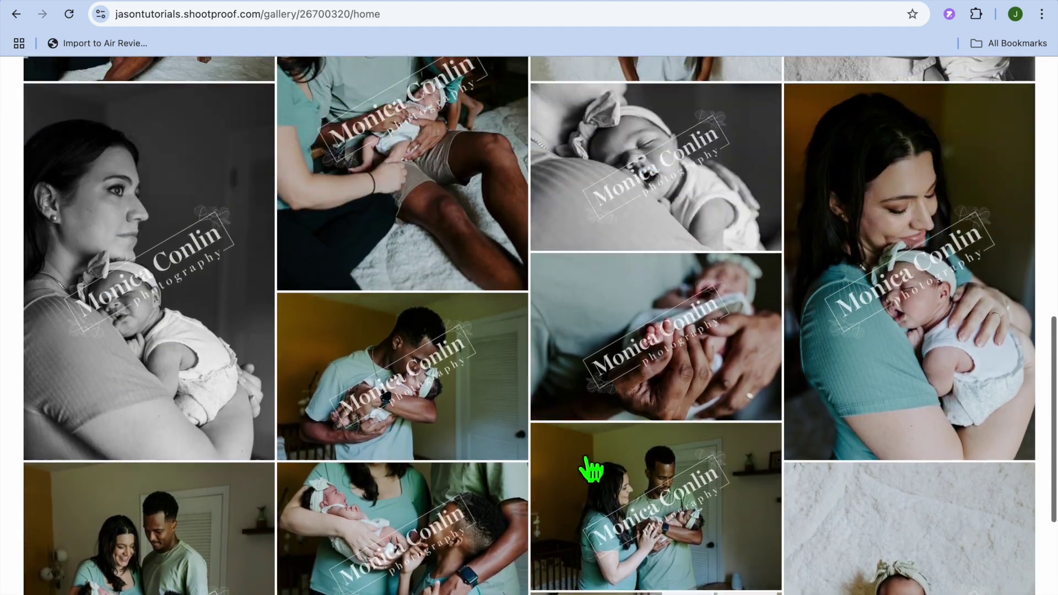
scroll(626, 277, up, 10)
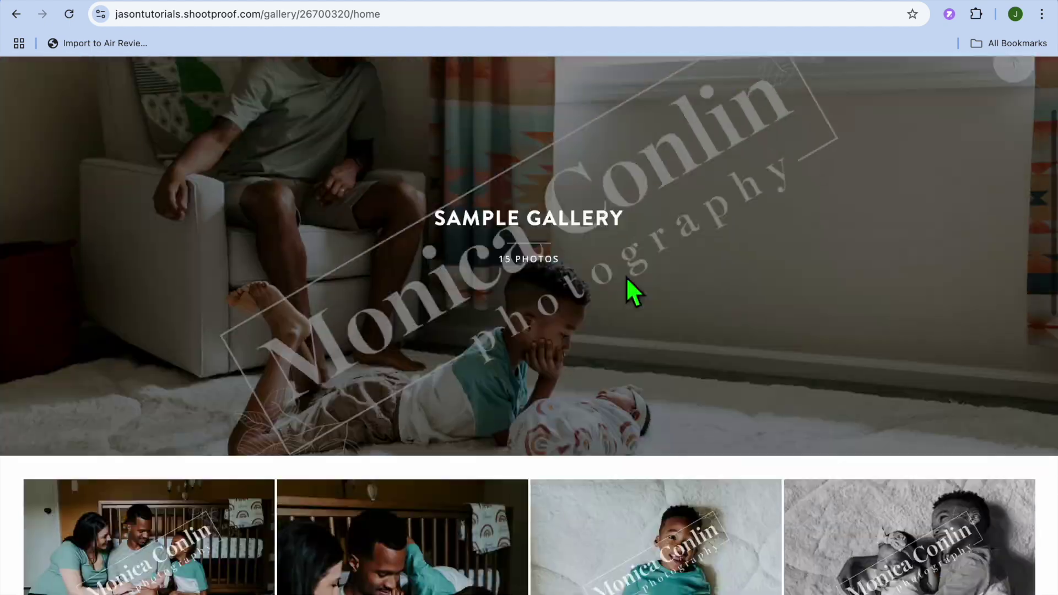
scroll(628, 284, down, 14)
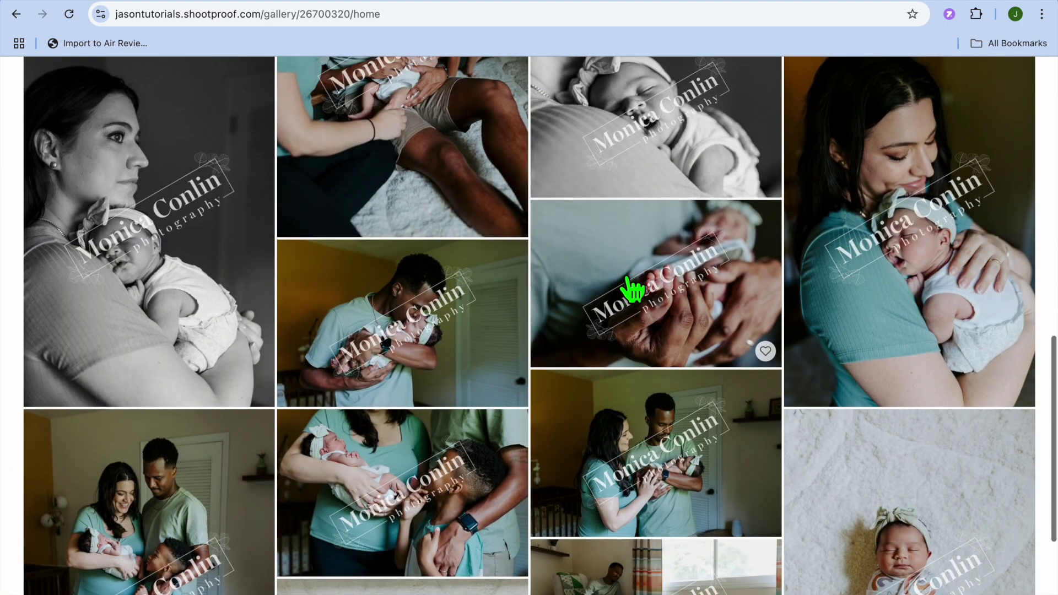
scroll(678, 227, up, 14)
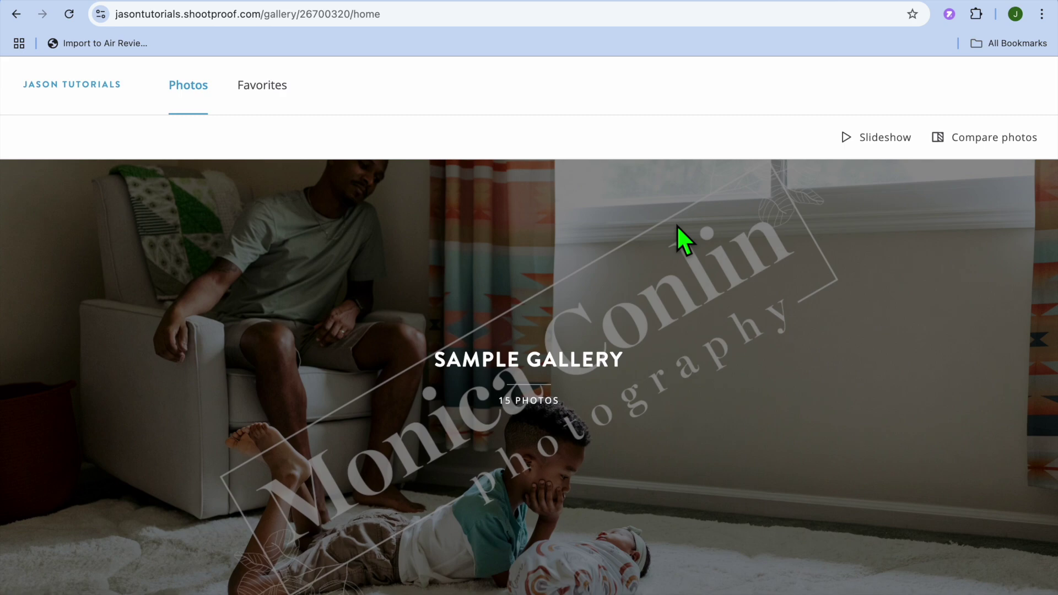
click(797, 5)
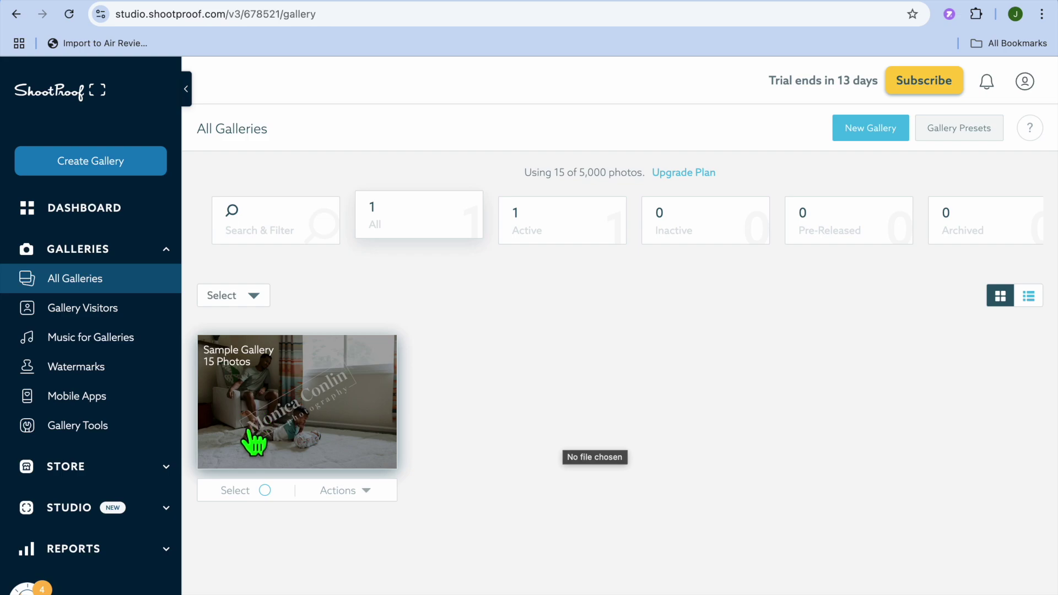
click(97, 367)
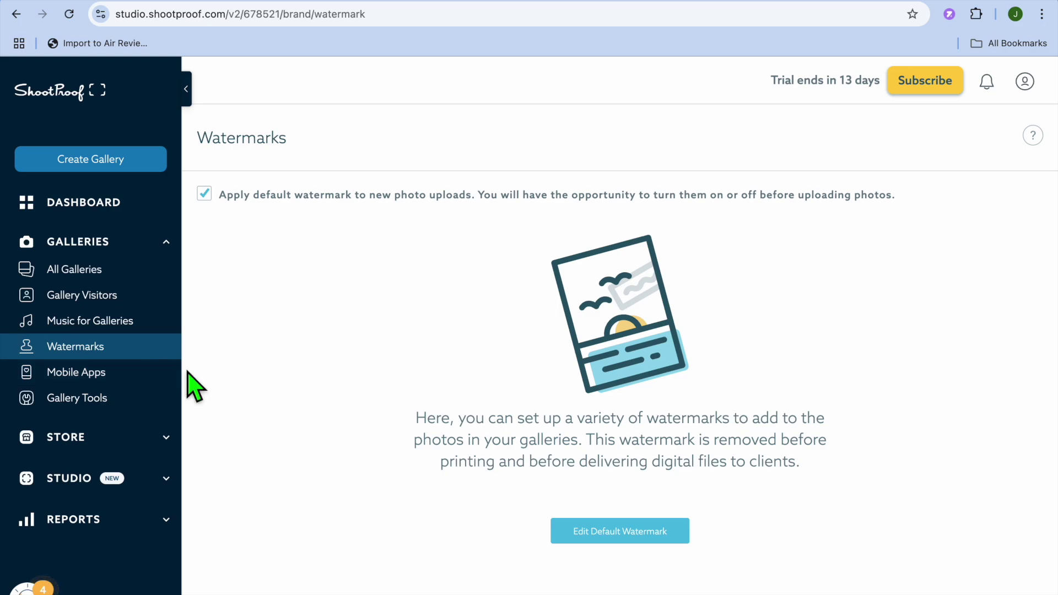
click(633, 531)
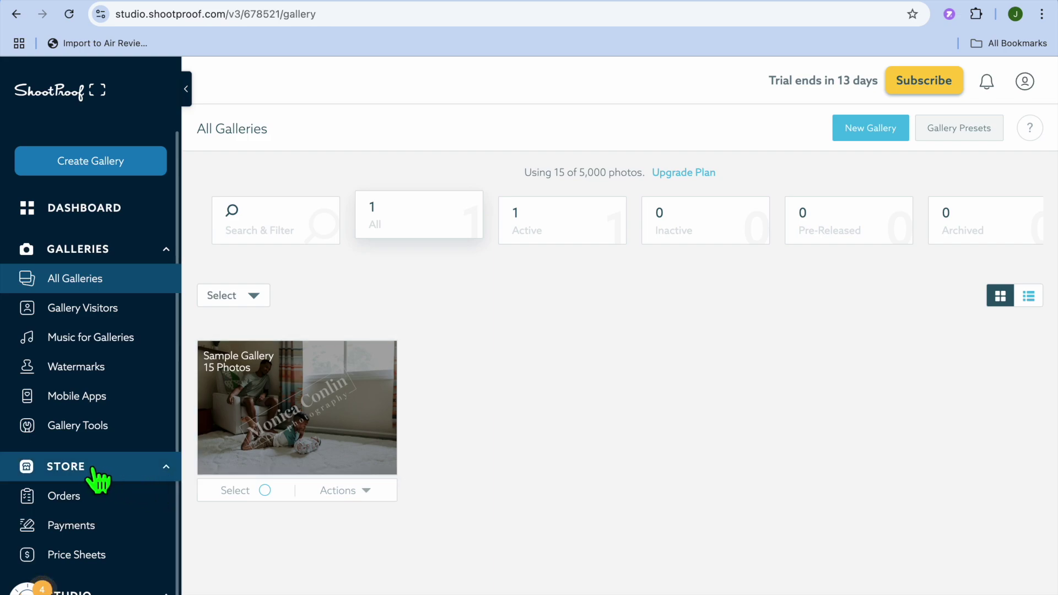
click(98, 479)
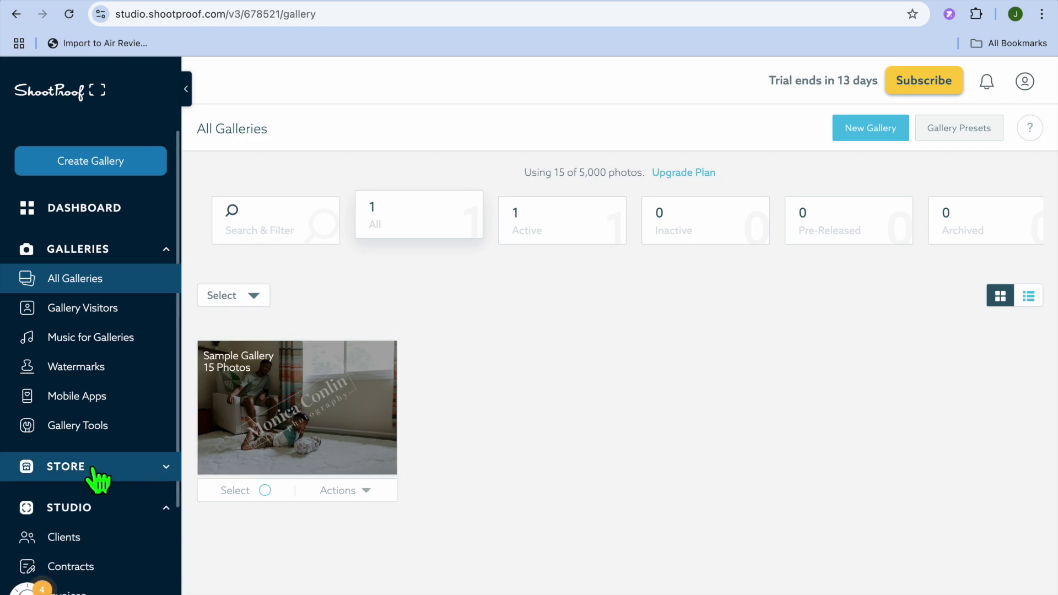
Review the STORE Payments setup panel and close it without signing up
click(95, 471)
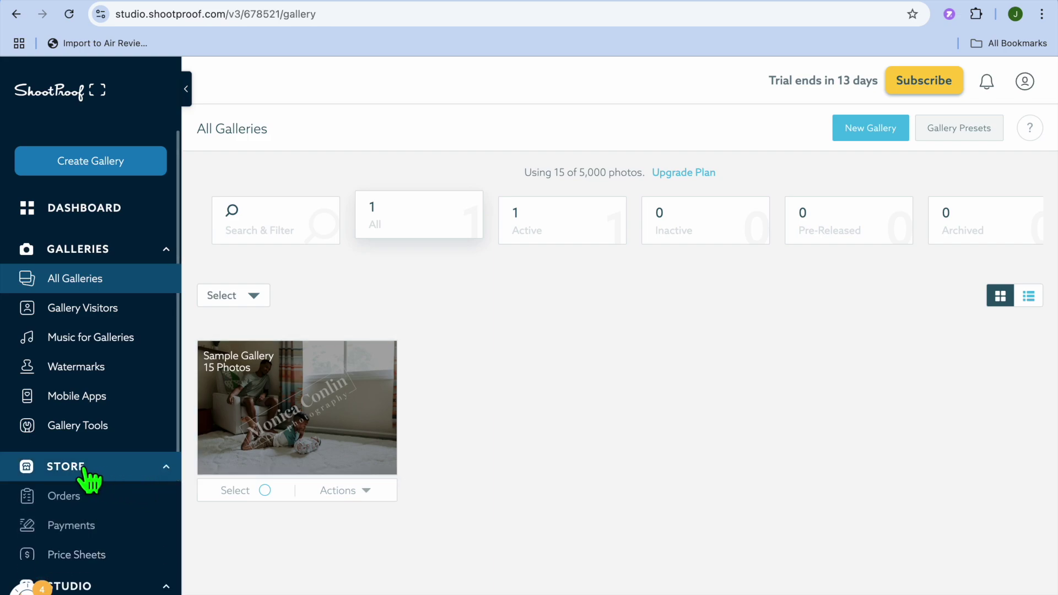
click(108, 544)
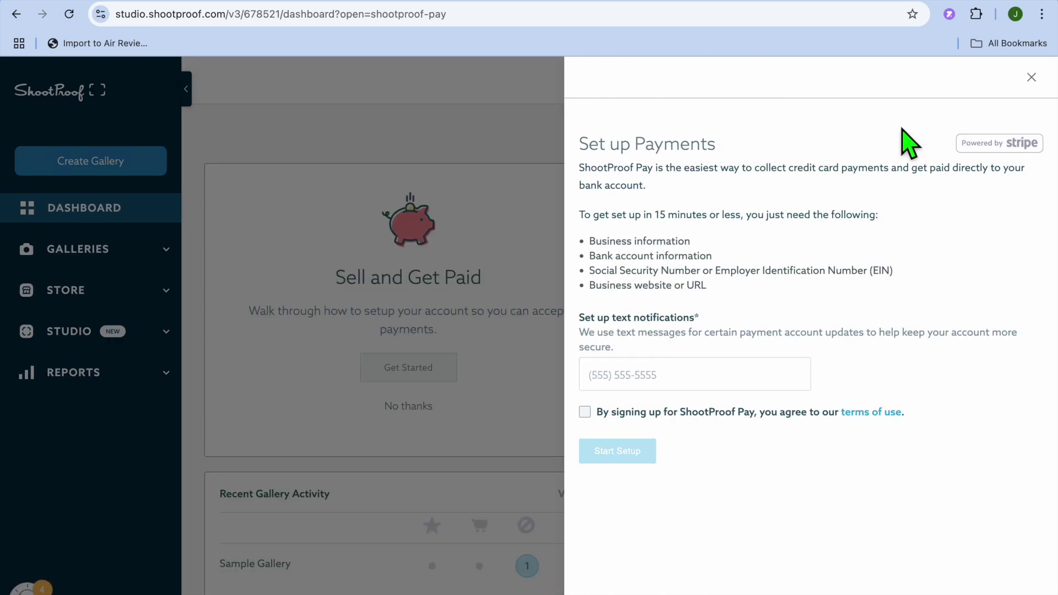
click(1039, 77)
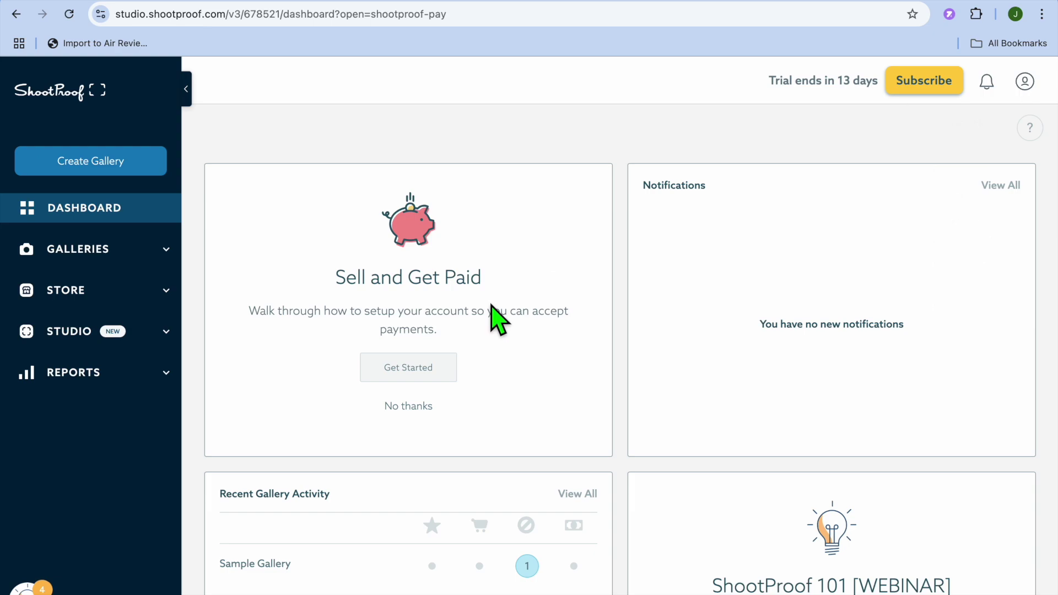
click(120, 306)
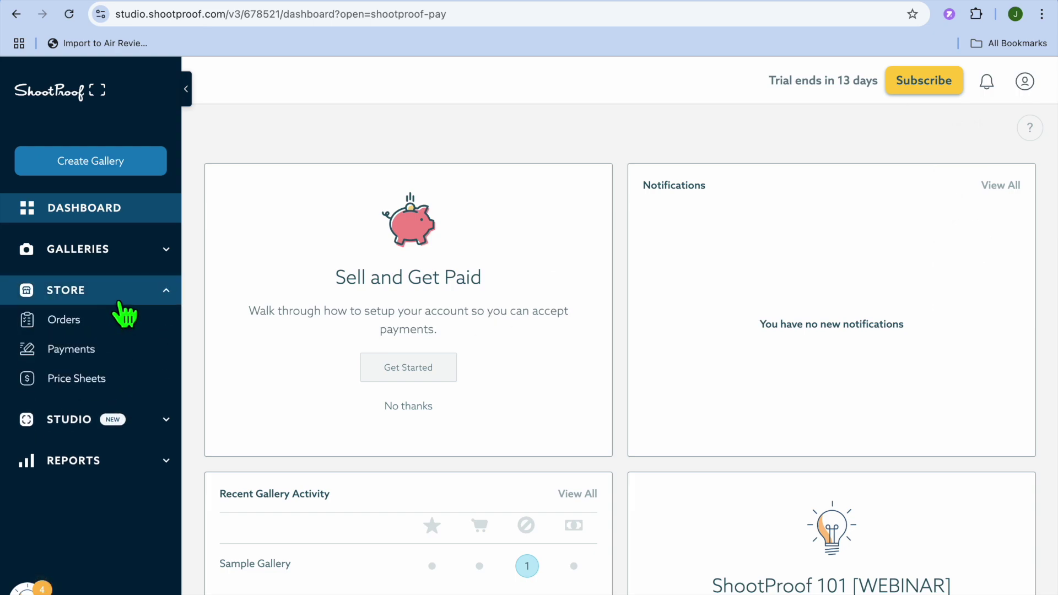
Create a Commonly Sold Items price sheet named 'test' with Bay Photo, dismissing the tip
click(94, 385)
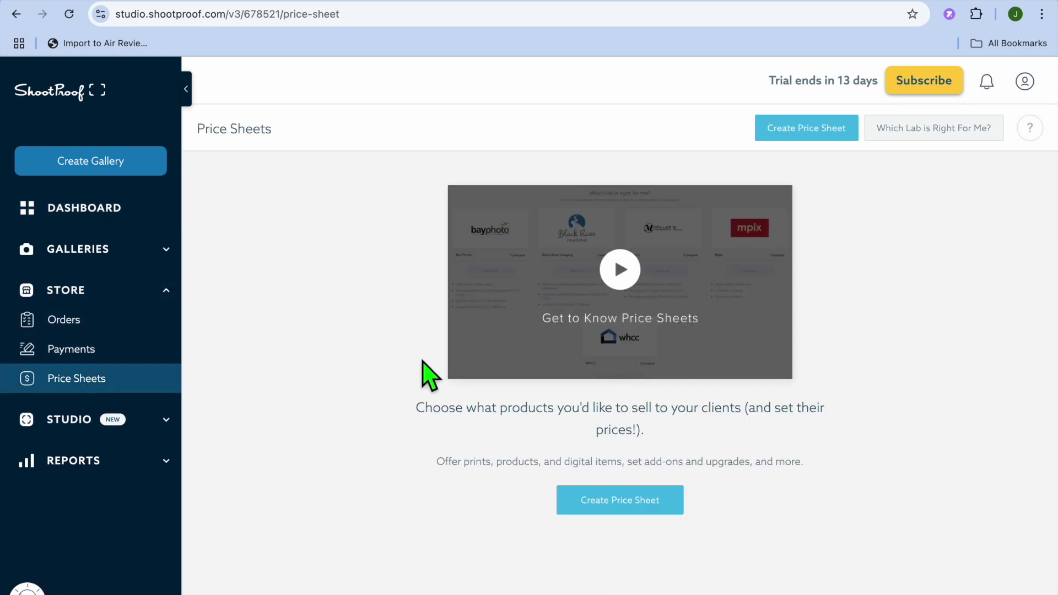
click(607, 503)
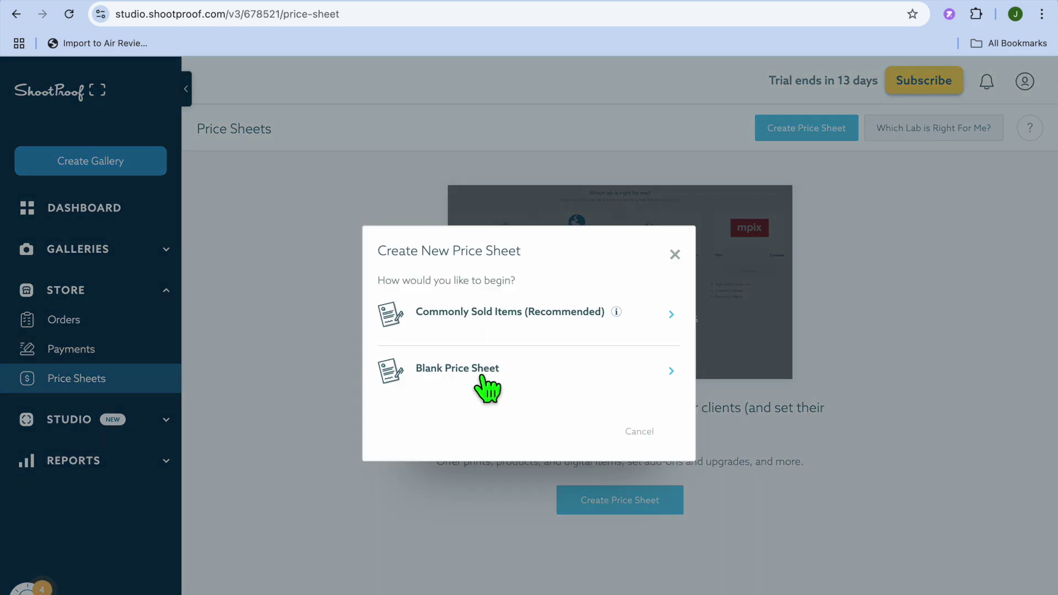
click(504, 313)
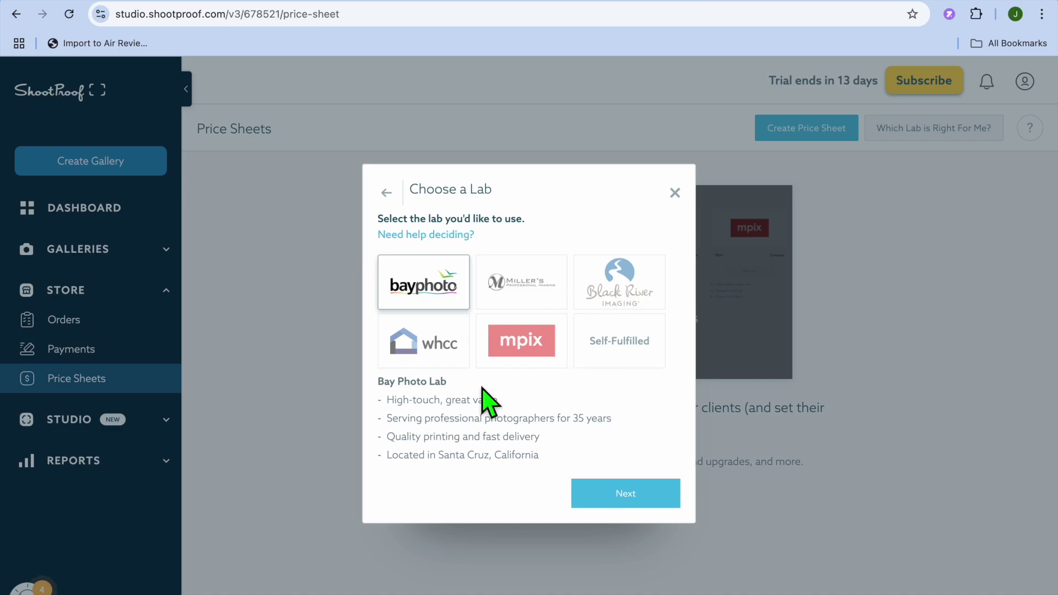
click(614, 494)
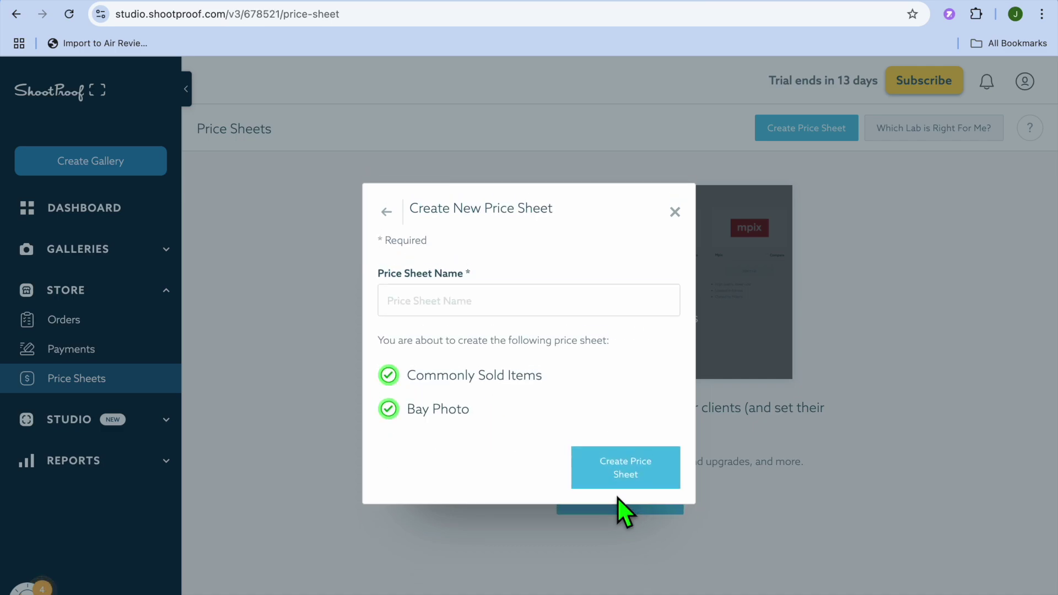
click(487, 307)
click(628, 466)
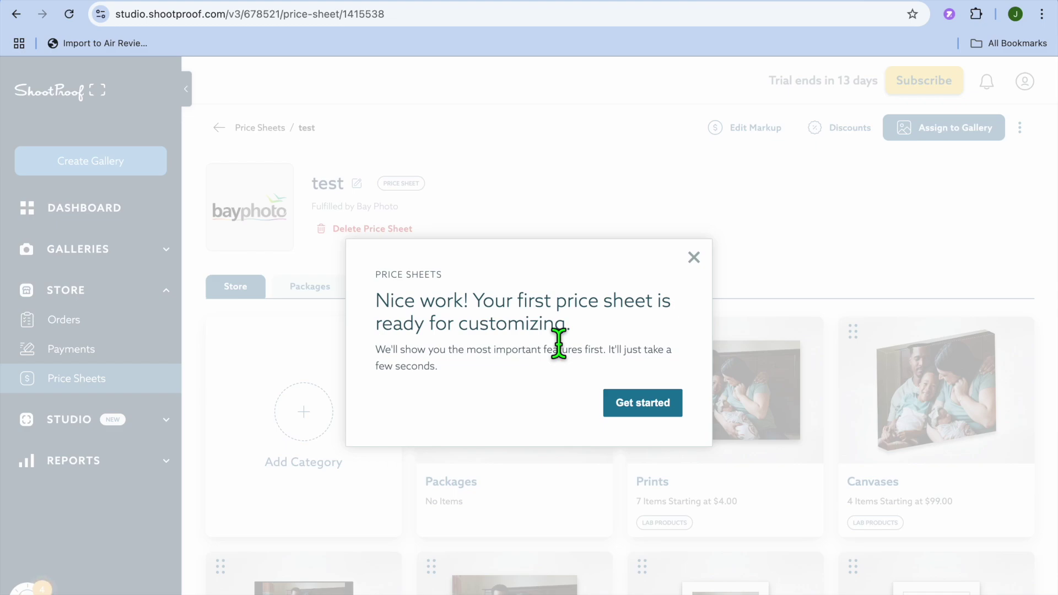
click(693, 258)
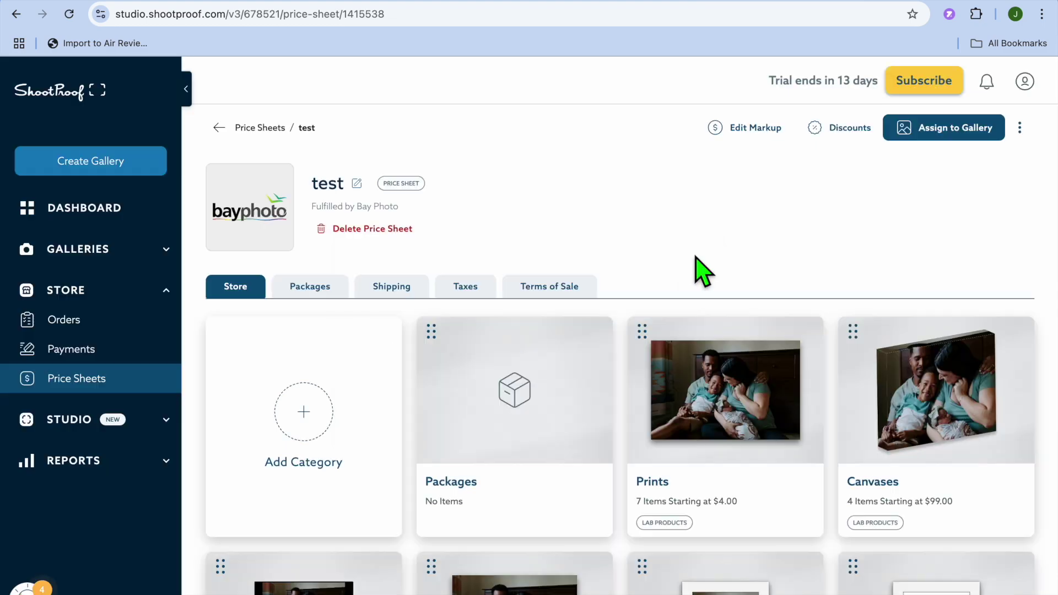
Scroll through the test price sheet's store products, then check its Packages section
scroll(583, 396, down, 5)
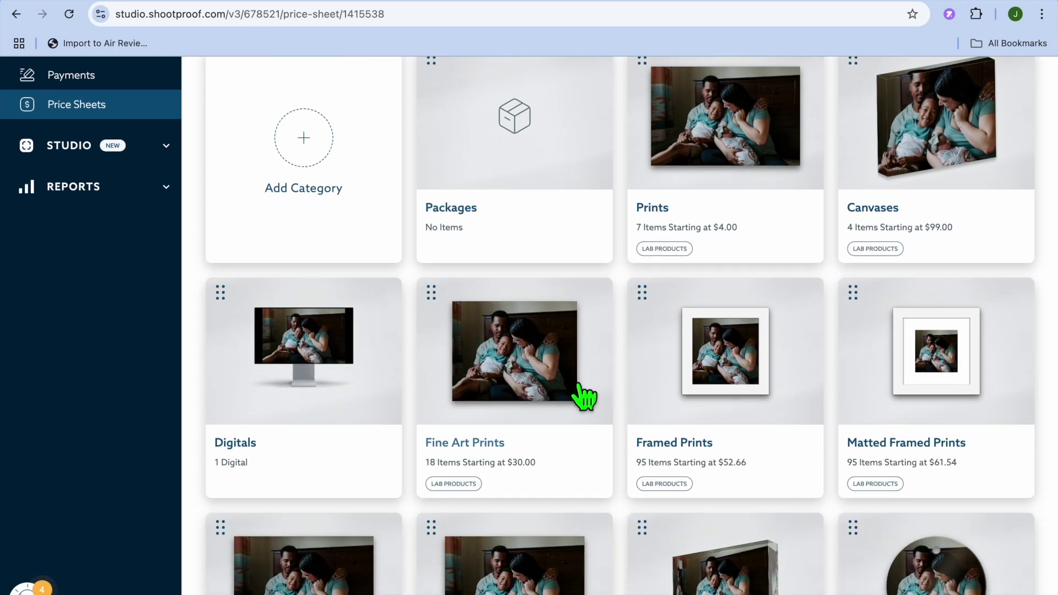
scroll(583, 395, up, 3)
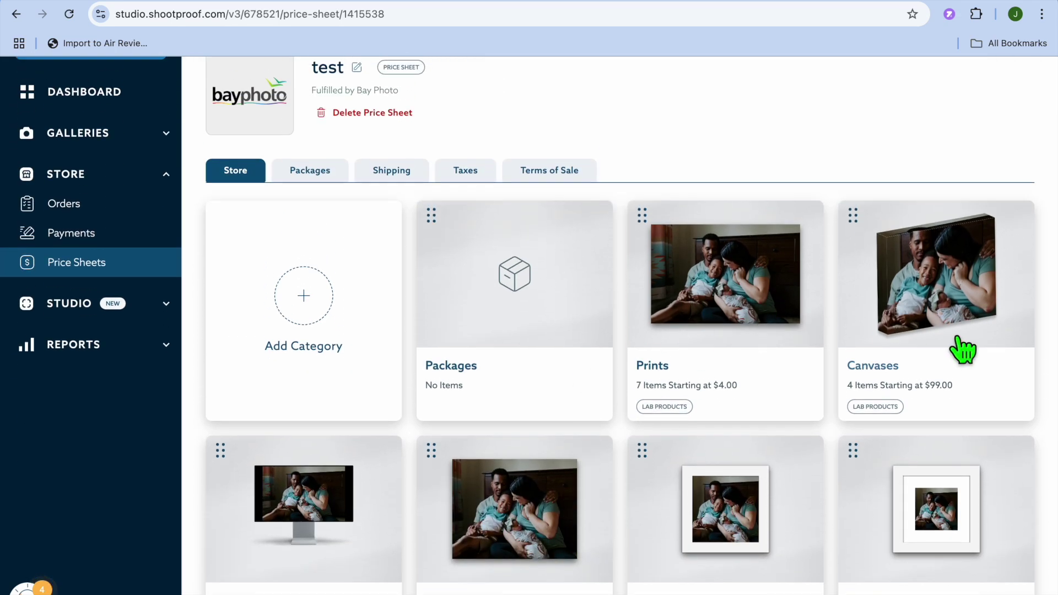
scroll(961, 348, down, 6)
scroll(961, 348, up, 8)
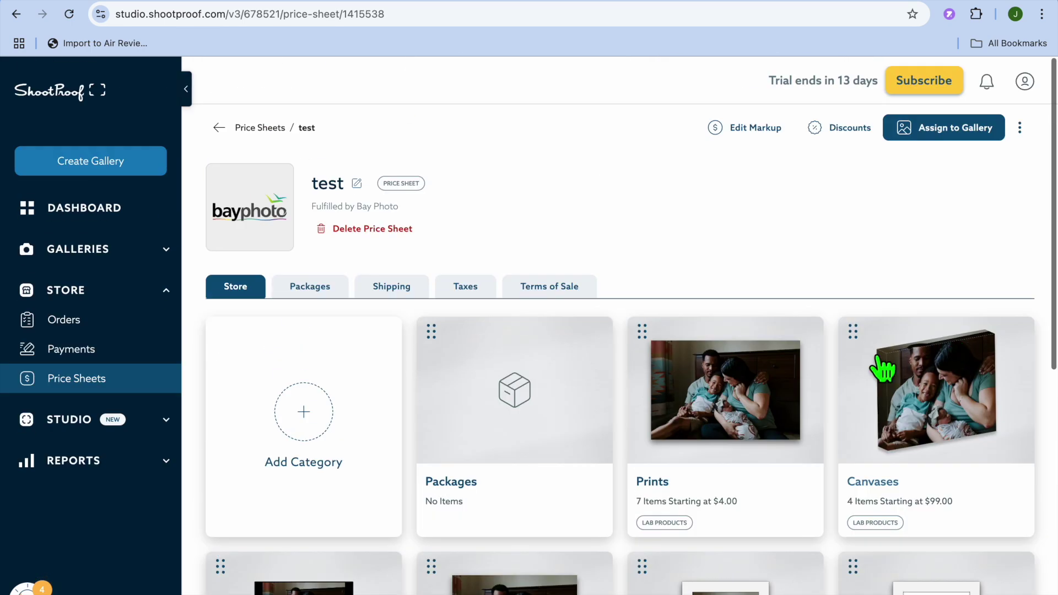
click(311, 288)
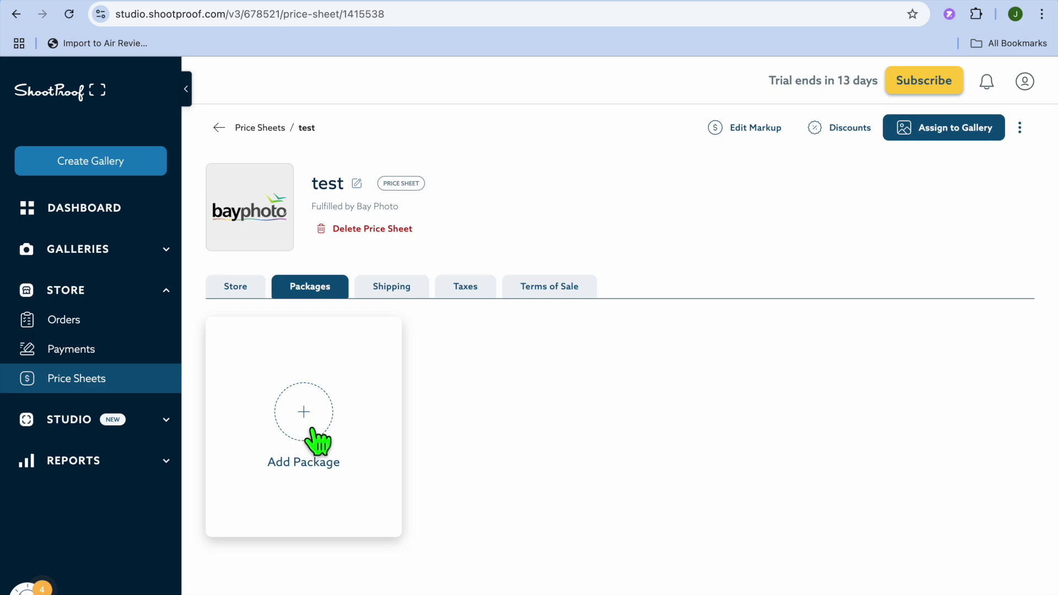
Review the test price sheet's shipping settings
click(390, 287)
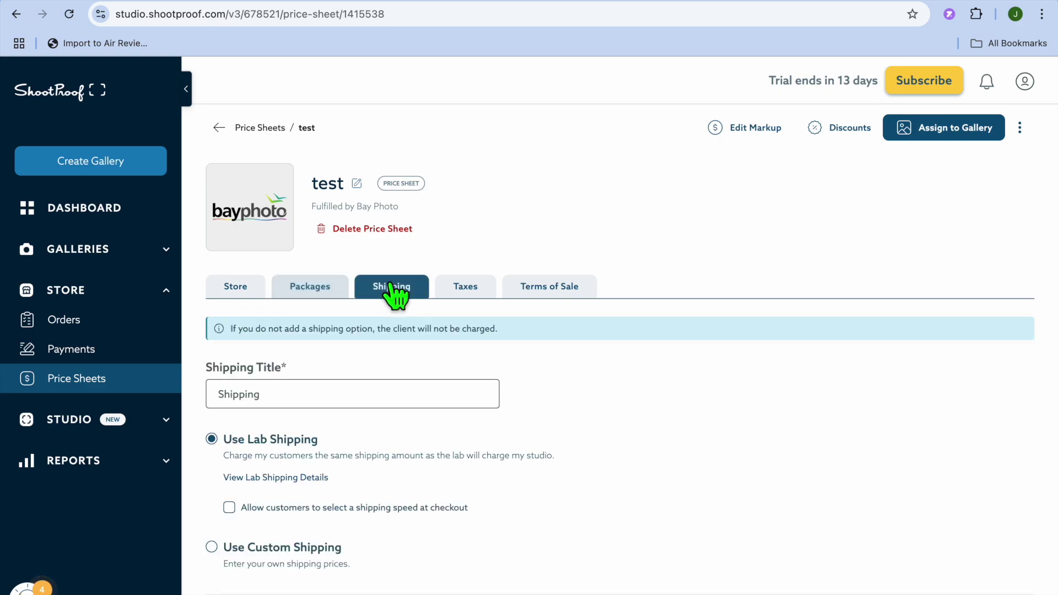
scroll(430, 405, down, 2)
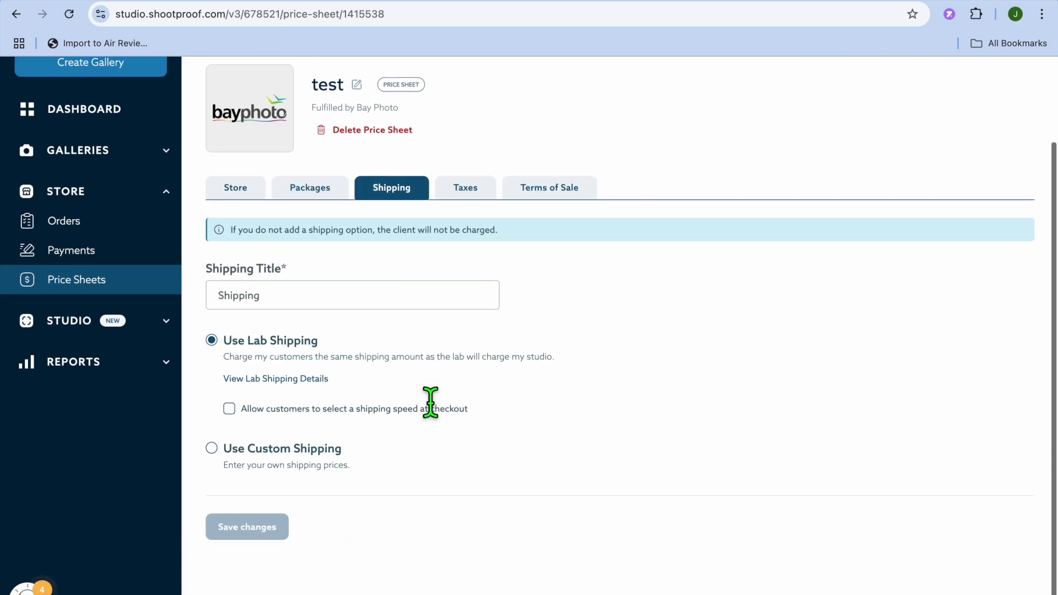
scroll(432, 406, up, 2)
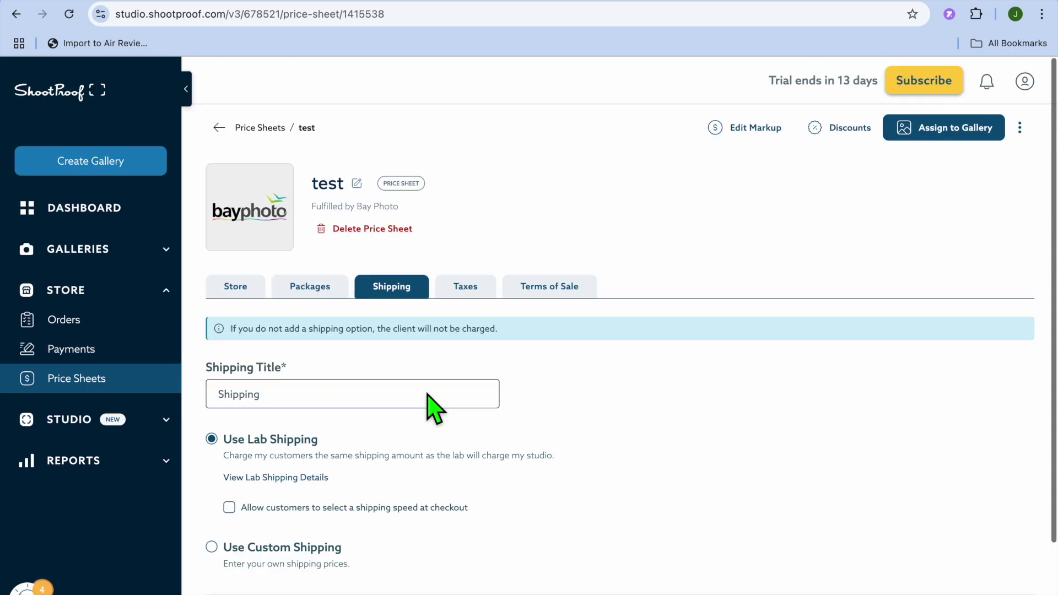
Review the tax settings, then return to the Store list of Prints, Canvases, Digitals and Framed Prints
click(474, 287)
scroll(391, 385, down, 5)
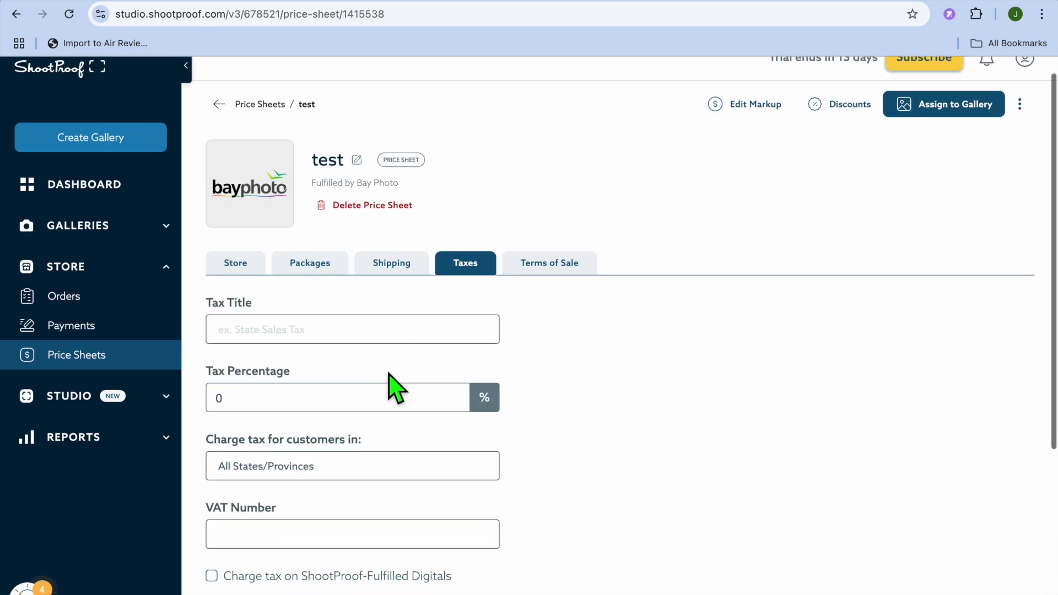
scroll(391, 385, up, 5)
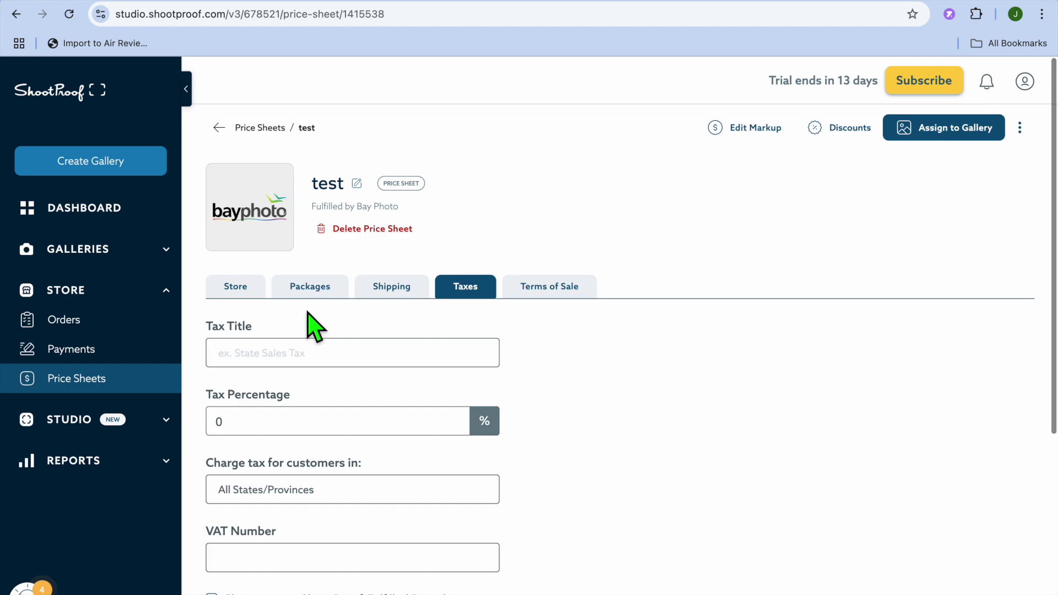
click(246, 287)
scroll(383, 355, down, 3)
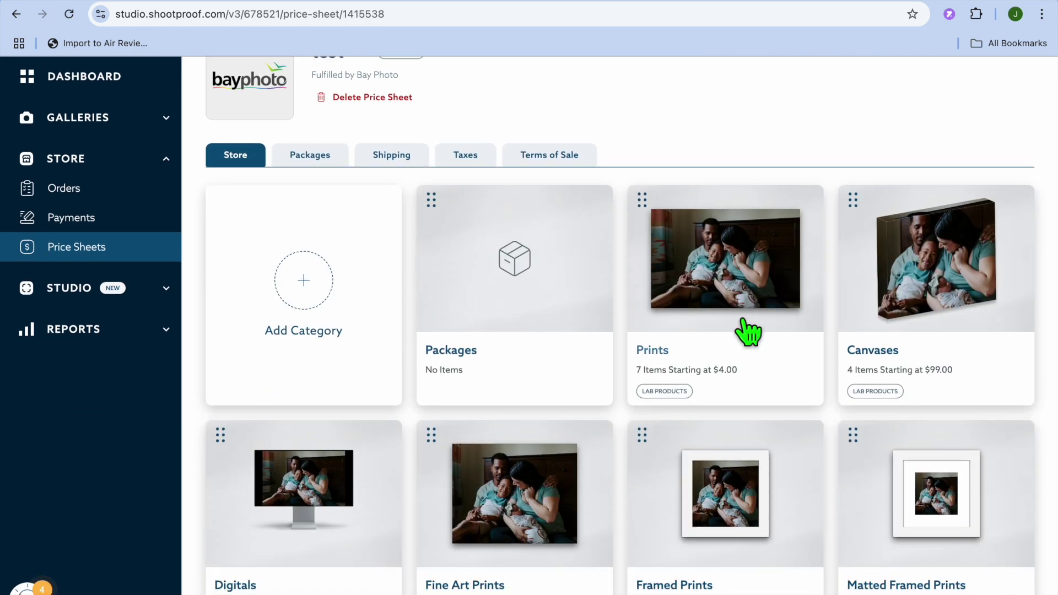
click(748, 331)
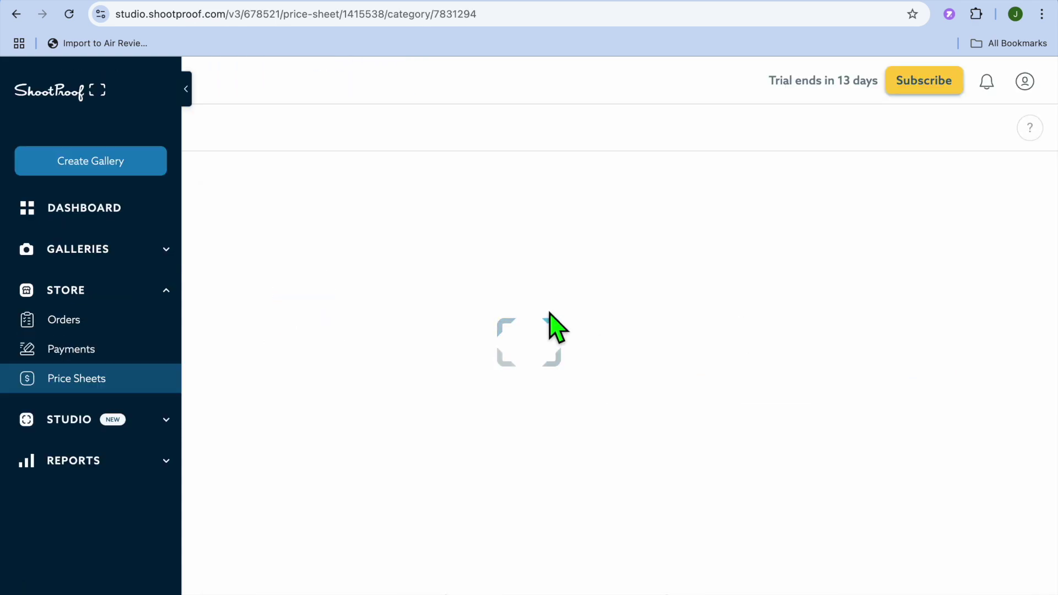
scroll(556, 328, down, 5)
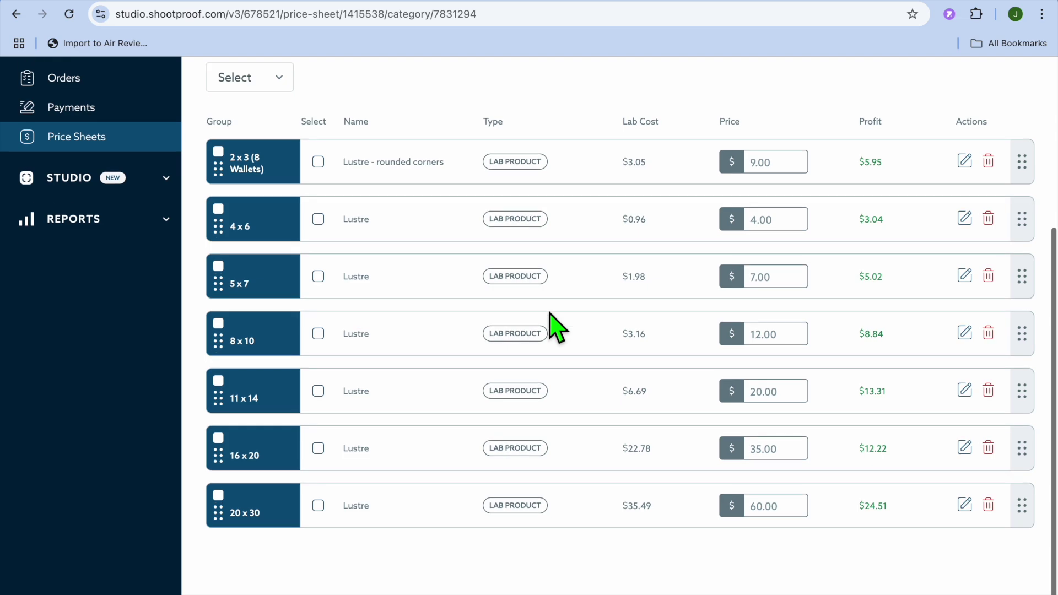
scroll(556, 328, up, 3)
scroll(557, 328, down, 1)
scroll(557, 327, down, 2)
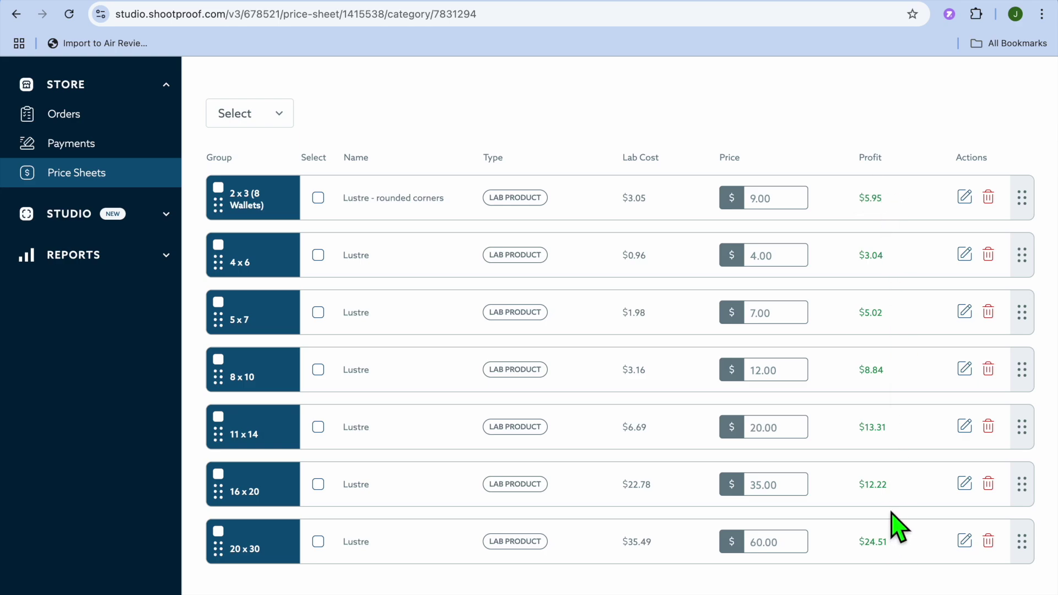
scroll(779, 213, up, 5)
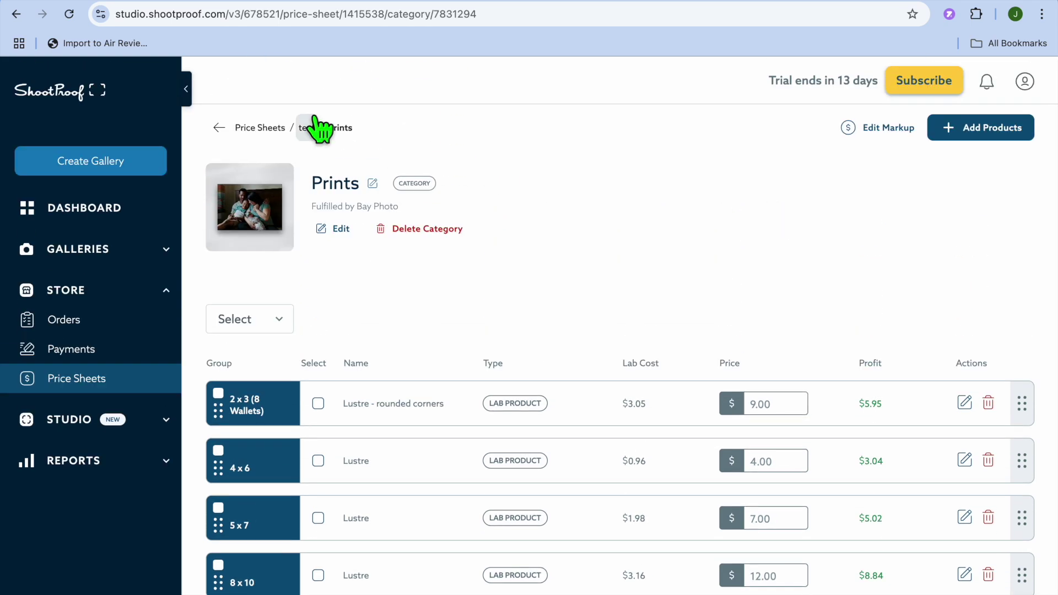
click(220, 128)
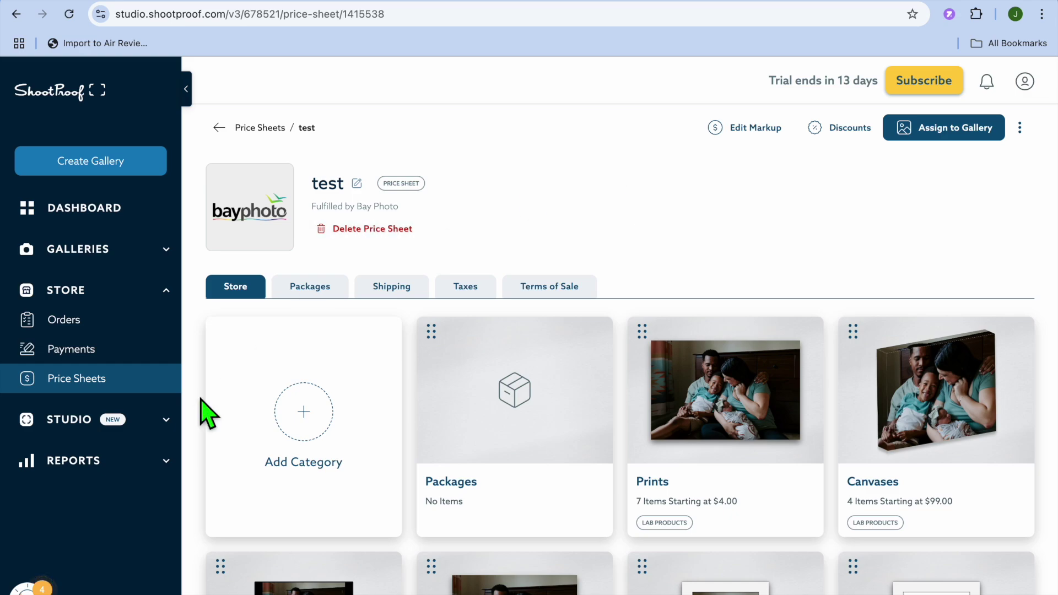
Expand the STUDIO section and look over the Invoices page
click(105, 435)
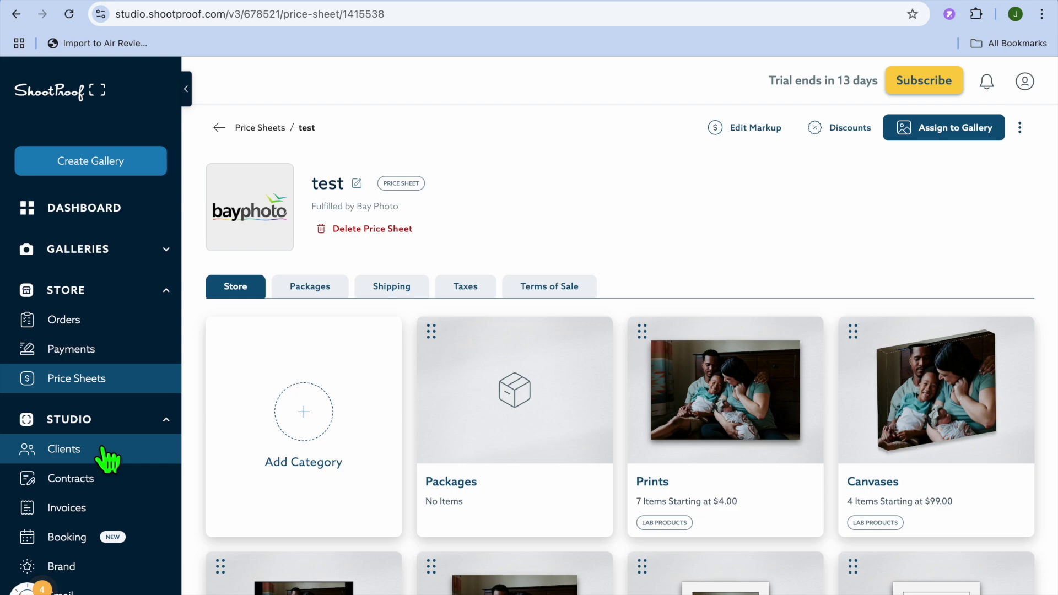
scroll(108, 458, down, 3)
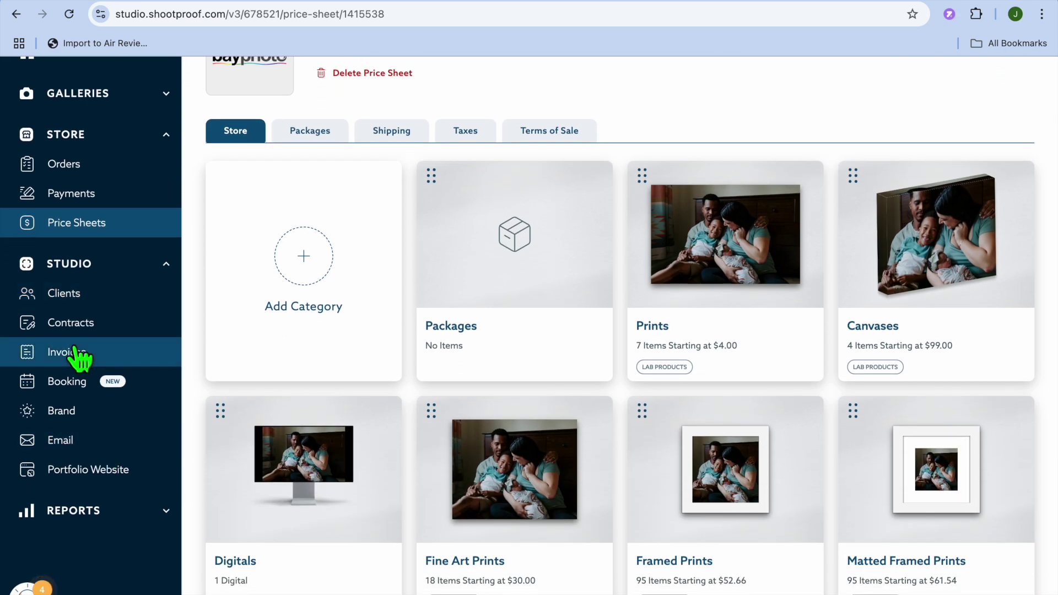
click(77, 356)
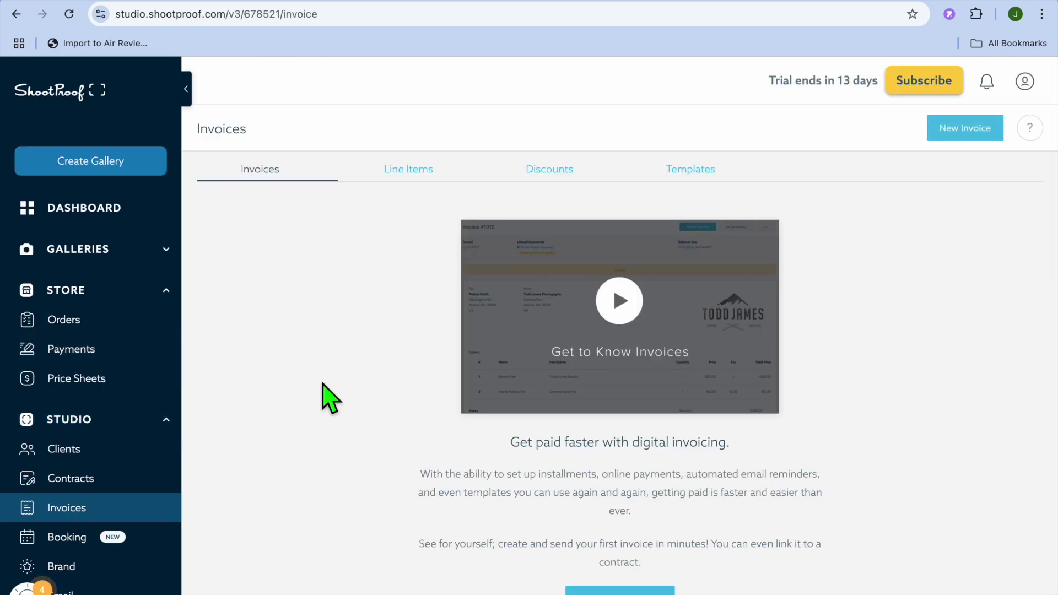
scroll(94, 483, down, 2)
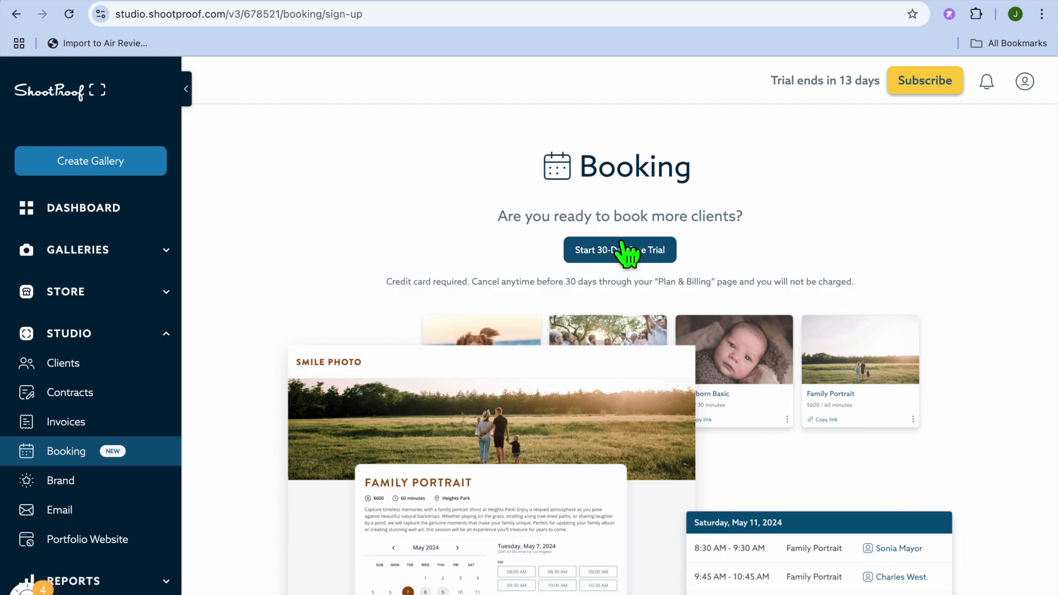
Scroll further, then go to Portfolio Website, showing Default Theme colours and newest-first gallery order
scroll(515, 355, down, 2)
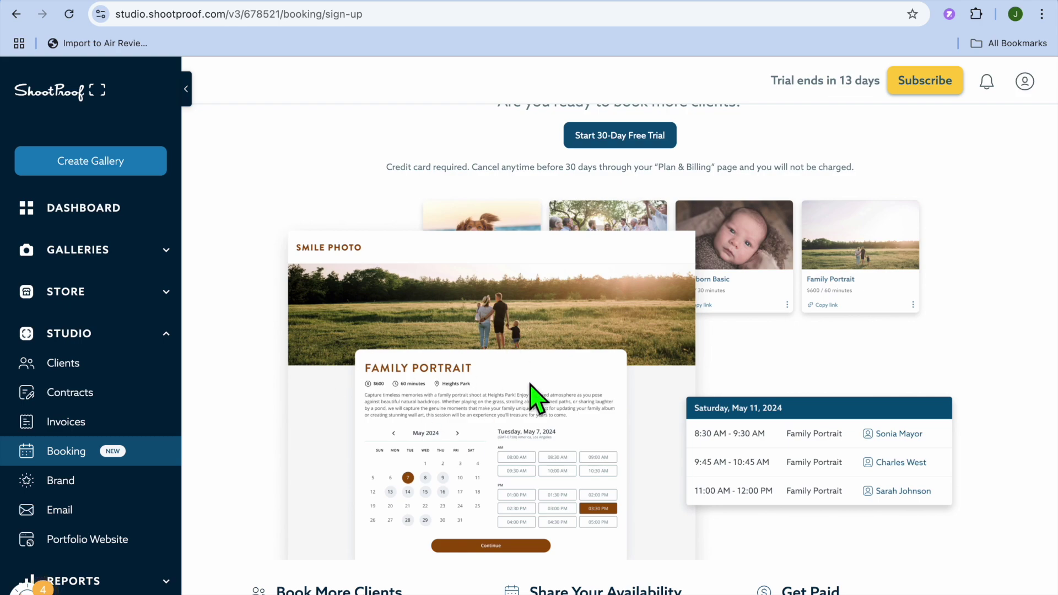
scroll(538, 397, down, 1)
scroll(633, 406, down, 2)
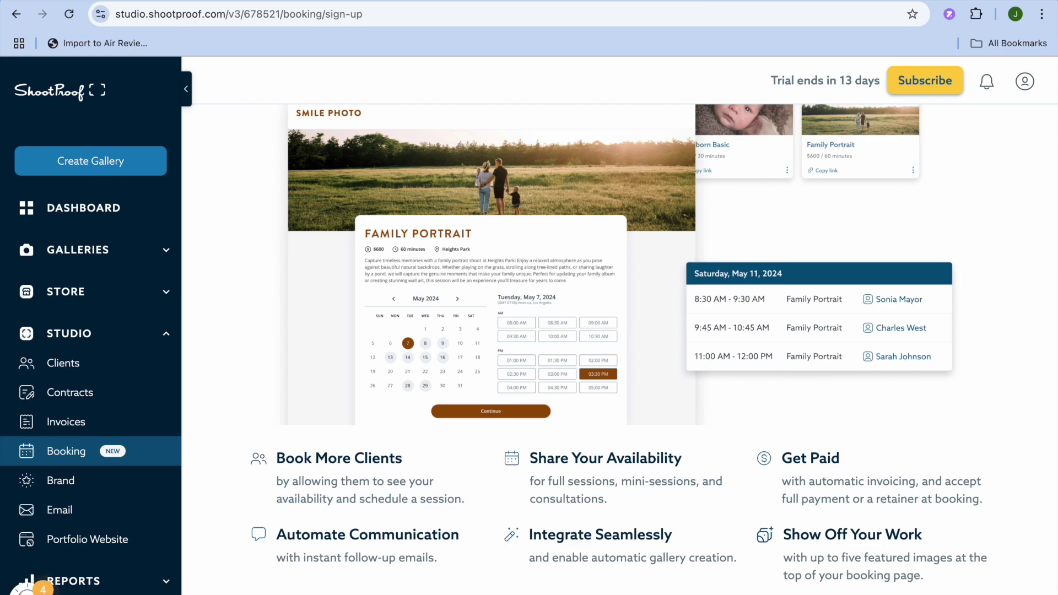
click(110, 542)
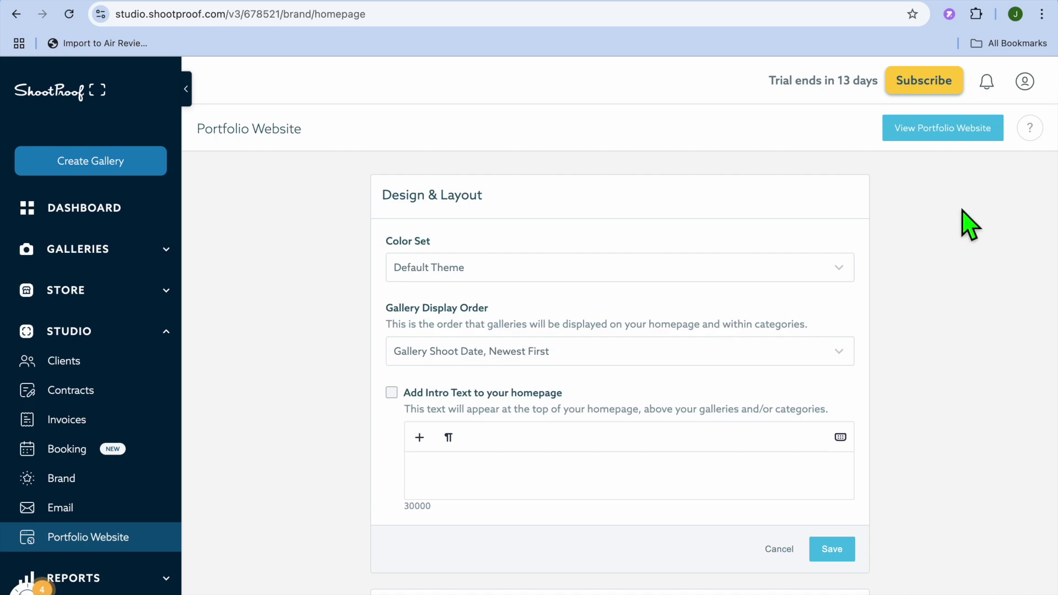
click(946, 132)
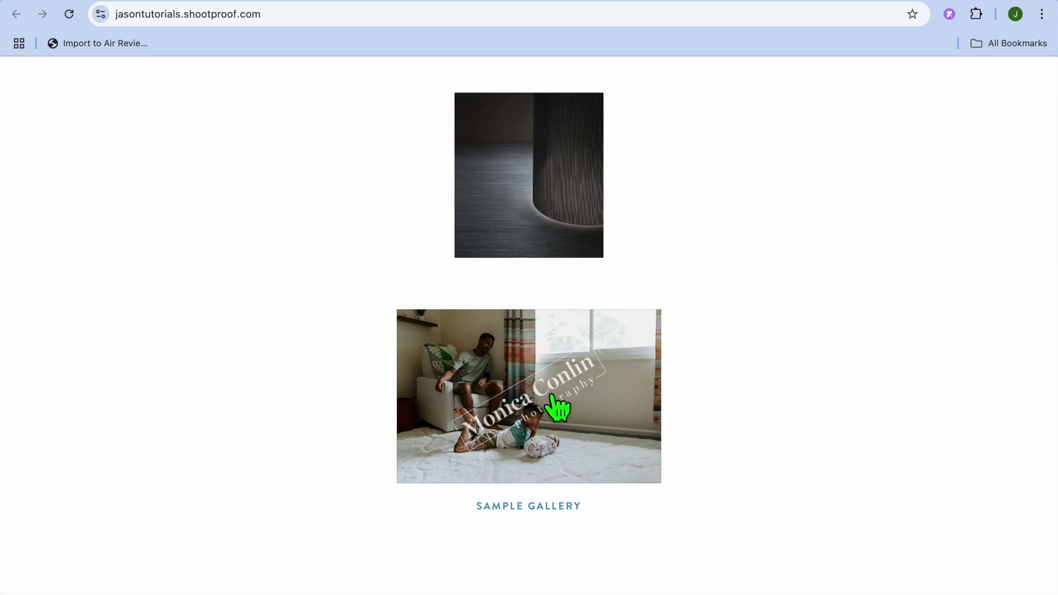
click(681, 3)
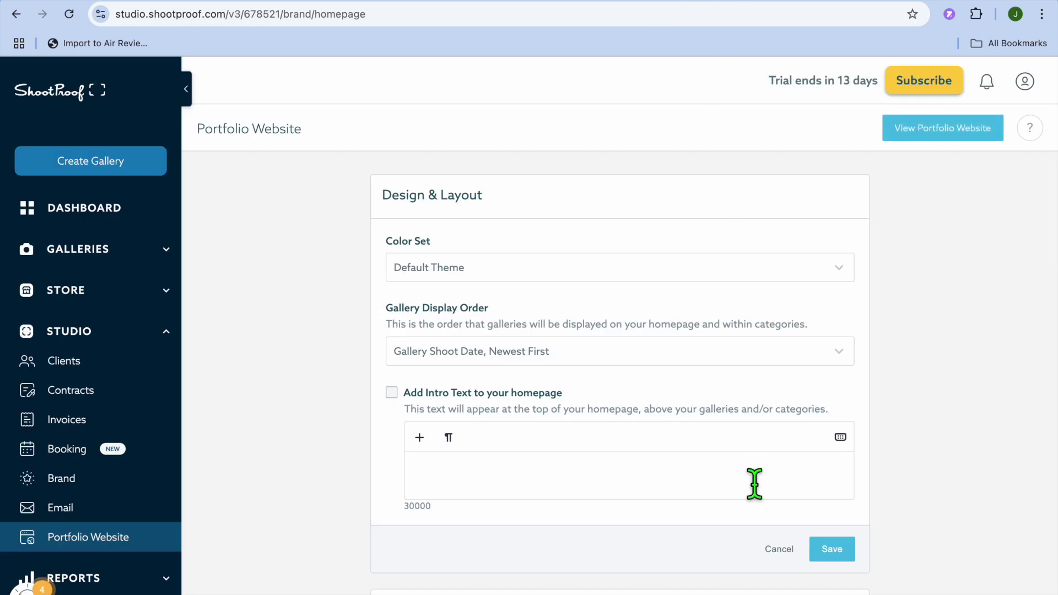
scroll(722, 444, down, 10)
scroll(727, 450, up, 15)
scroll(727, 449, down, 5)
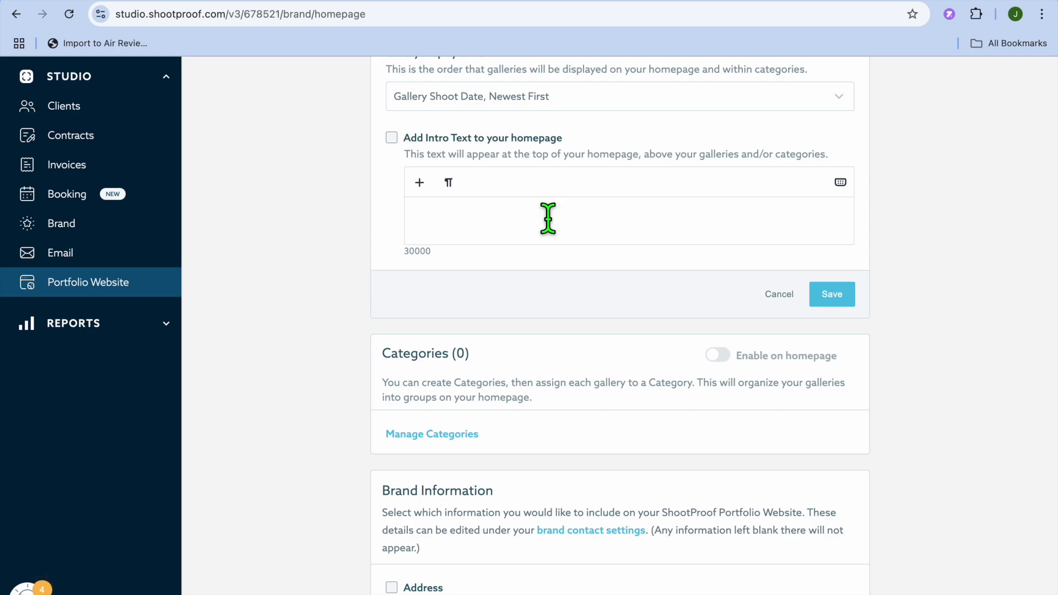
scroll(548, 218, down, 6)
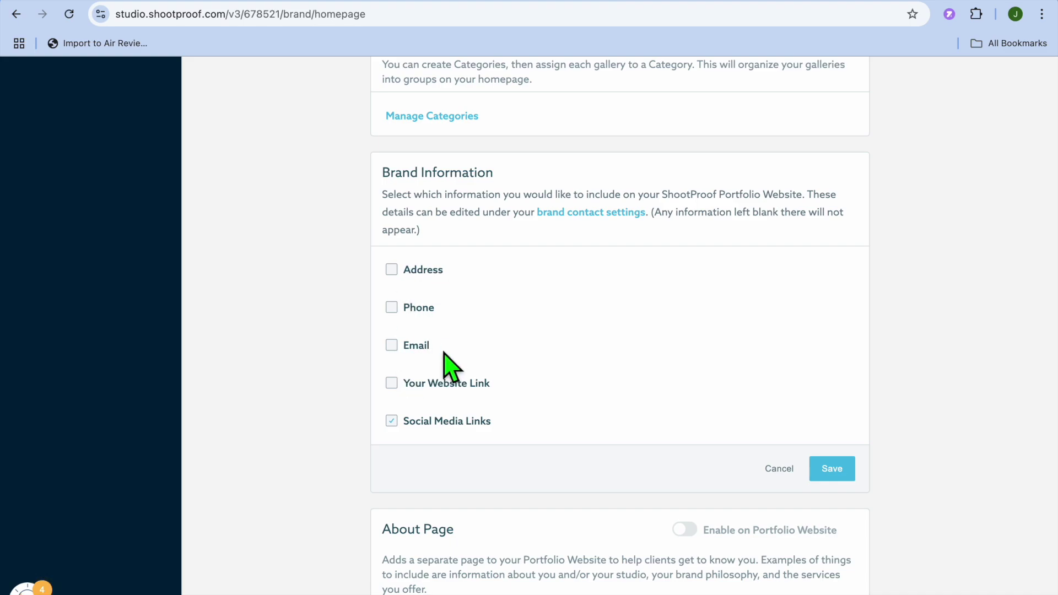
scroll(485, 457, down, 4)
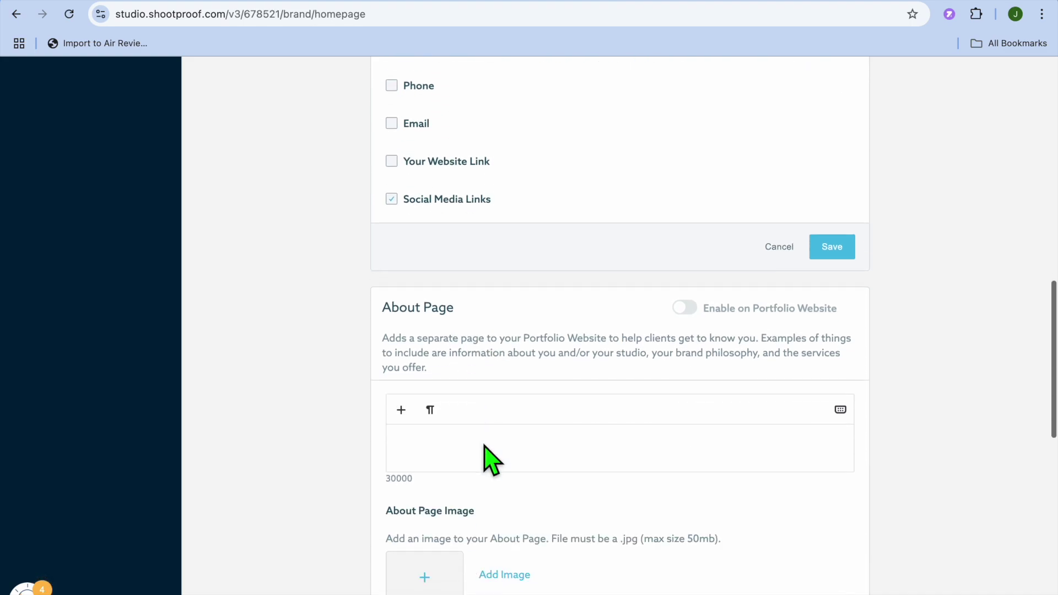
scroll(486, 448, down, 5)
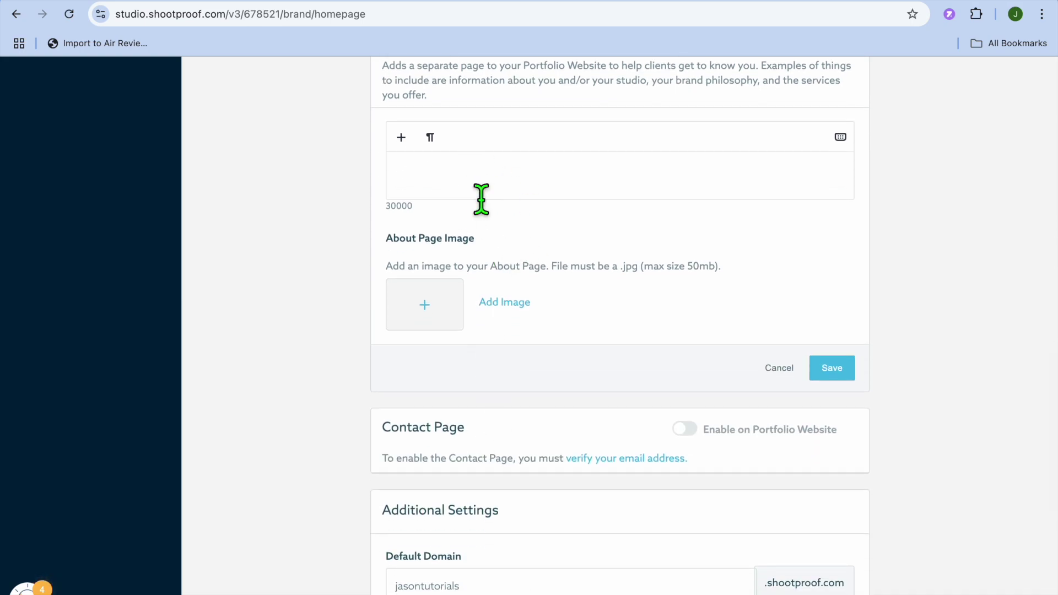
scroll(492, 298, down, 7)
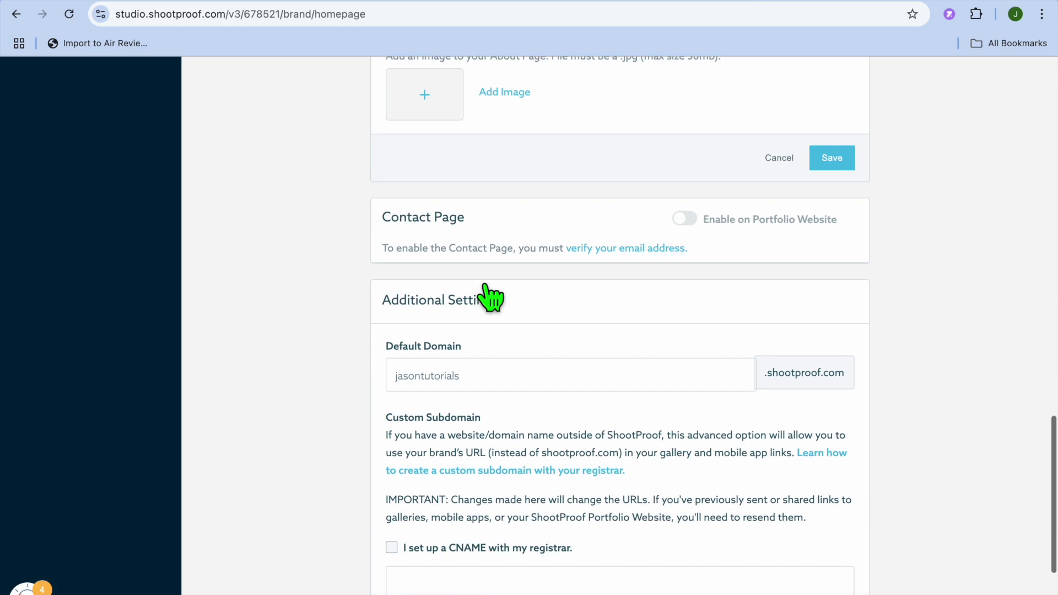